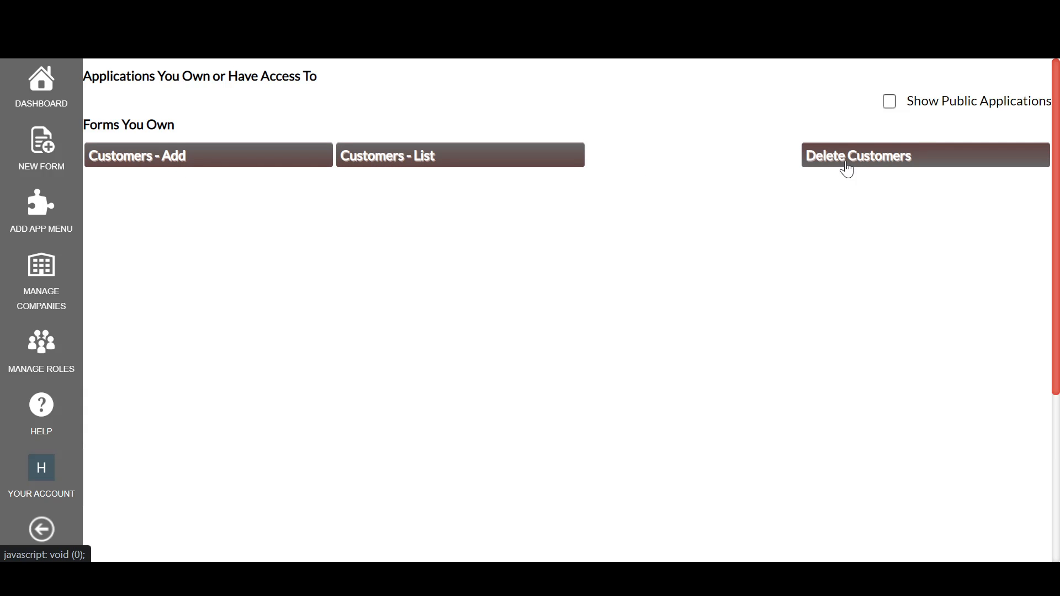
Open Customers > Add and enter THIS FORM's Add Controls mode to drag in controls.
left_click(217, 168)
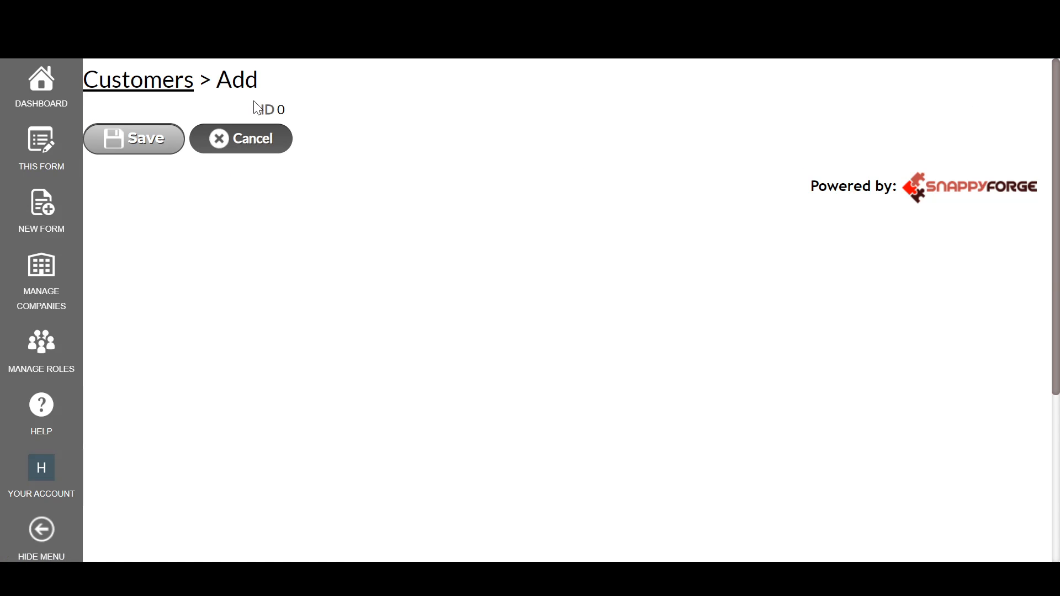
left_click(59, 153)
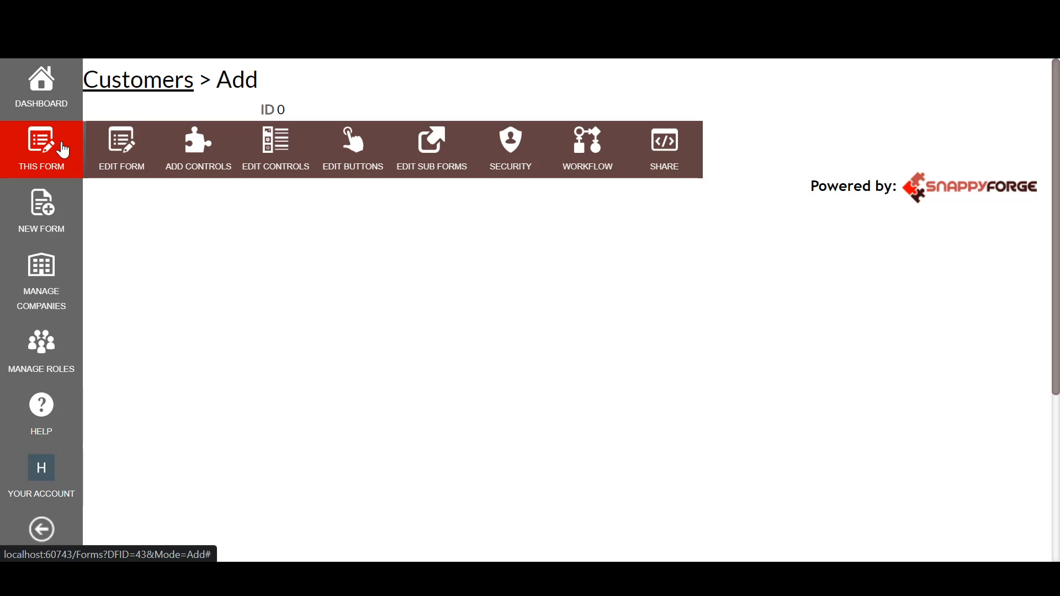
left_click(187, 150)
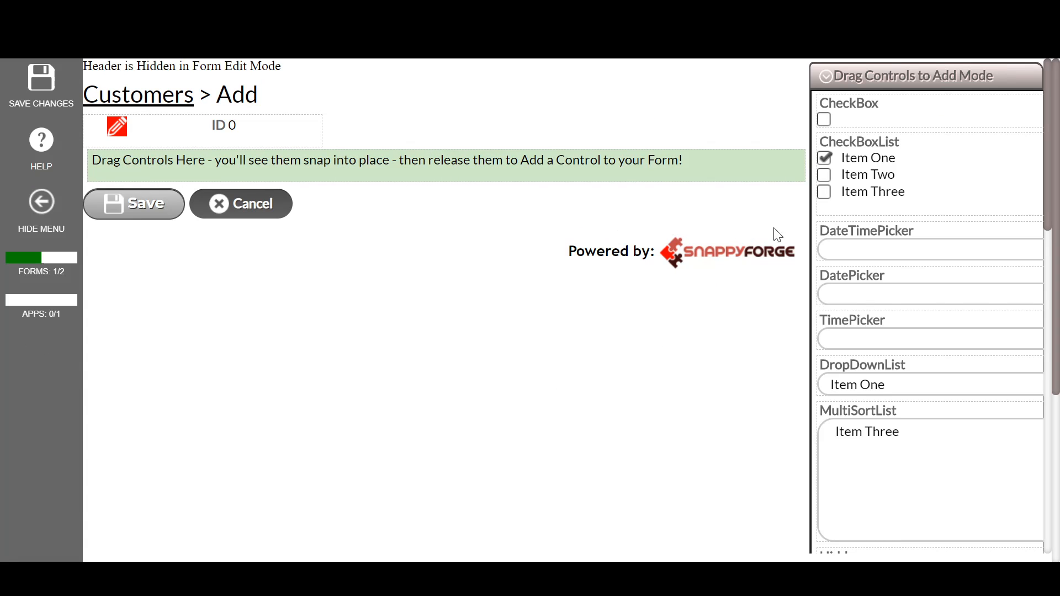
Drag a TextBox onto the form and name it First Name.
scroll(933, 307, "down", 10)
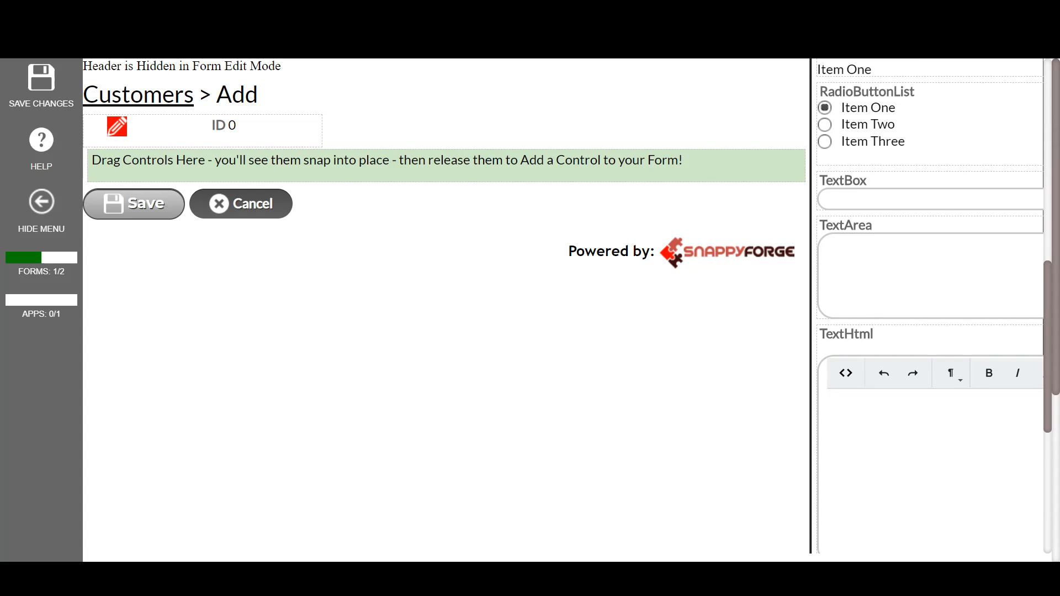
left_click_drag(933, 183, 275, 165)
left_click(425, 329)
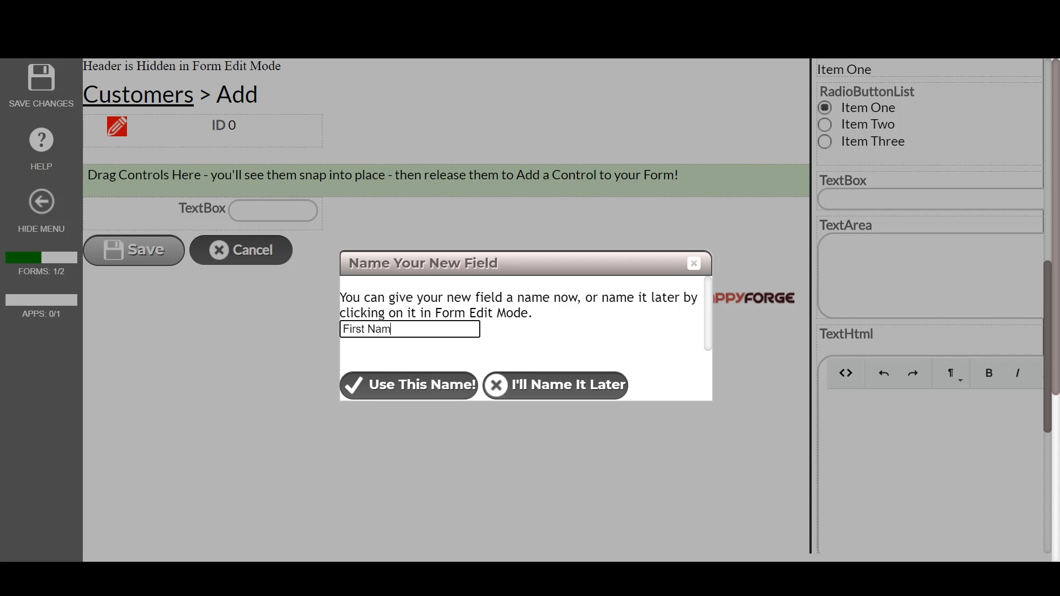
left_click(405, 376)
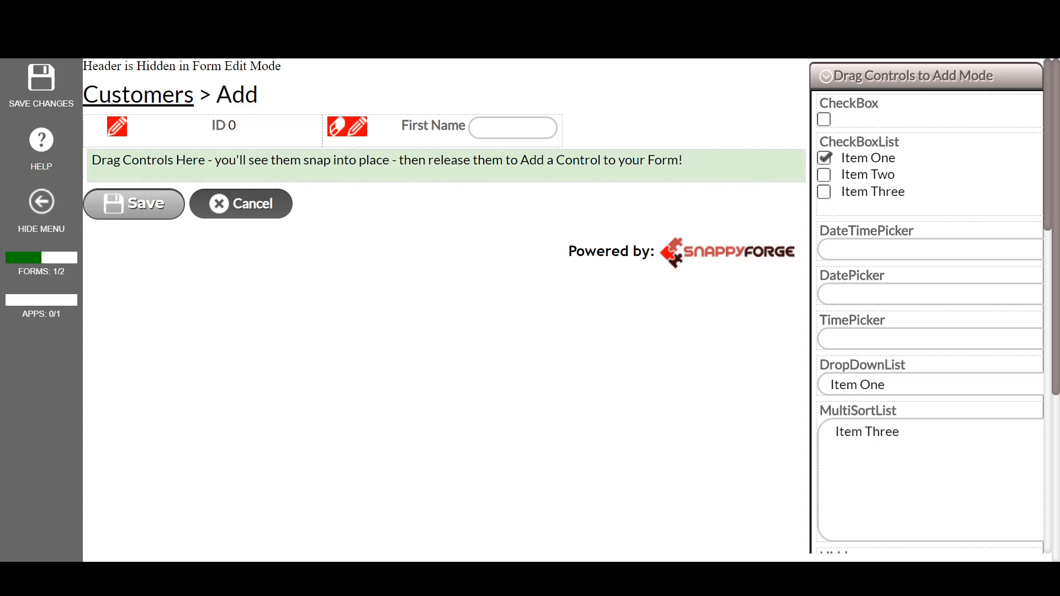
Drag a second TextBox beside it and name it Last Name.
scroll(870, 419, "down", 8)
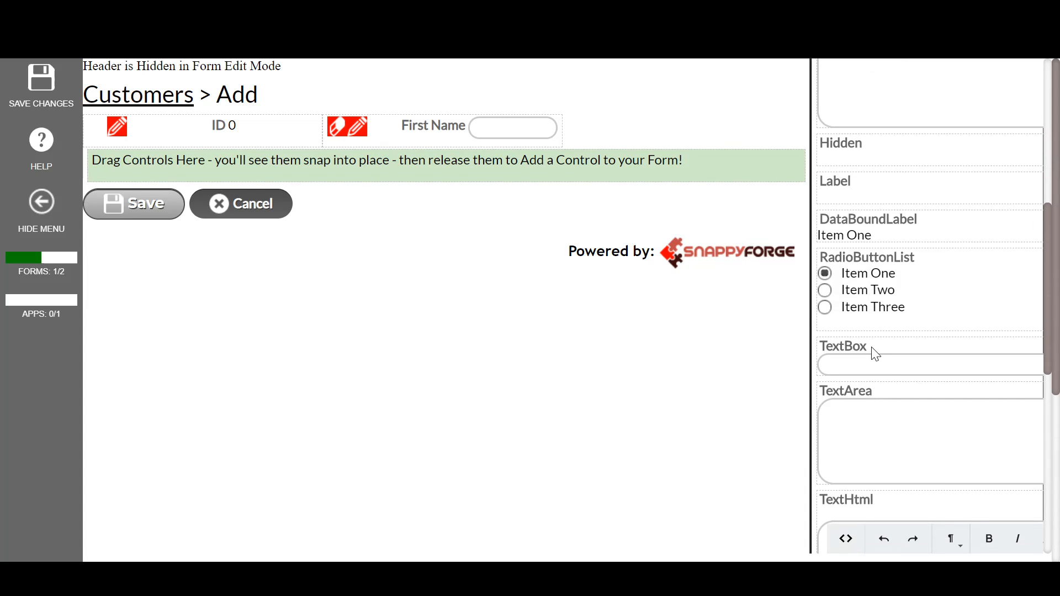
left_click_drag(871, 353, 551, 142)
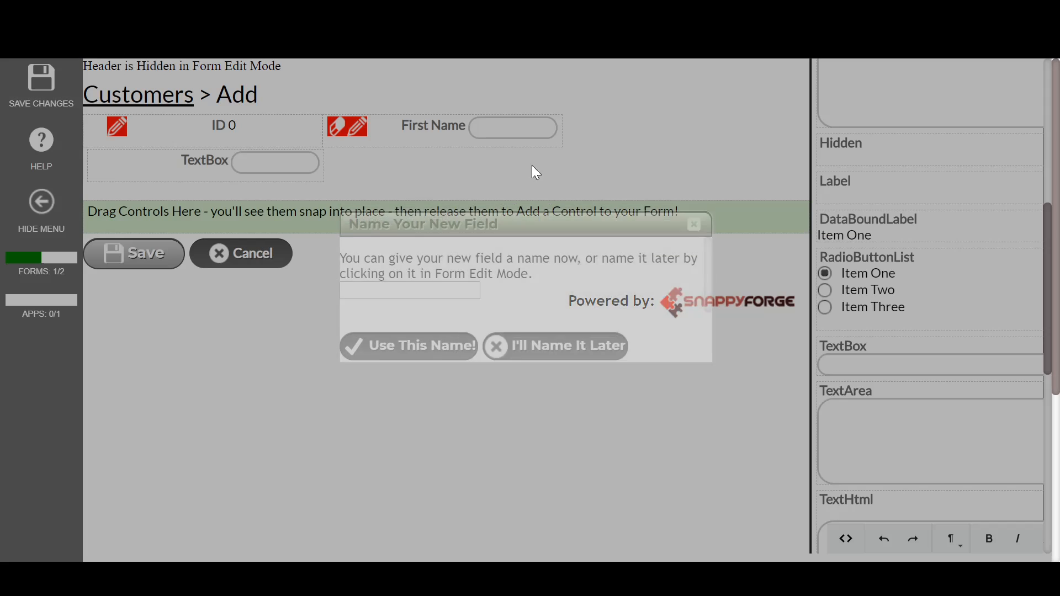
left_click(410, 329)
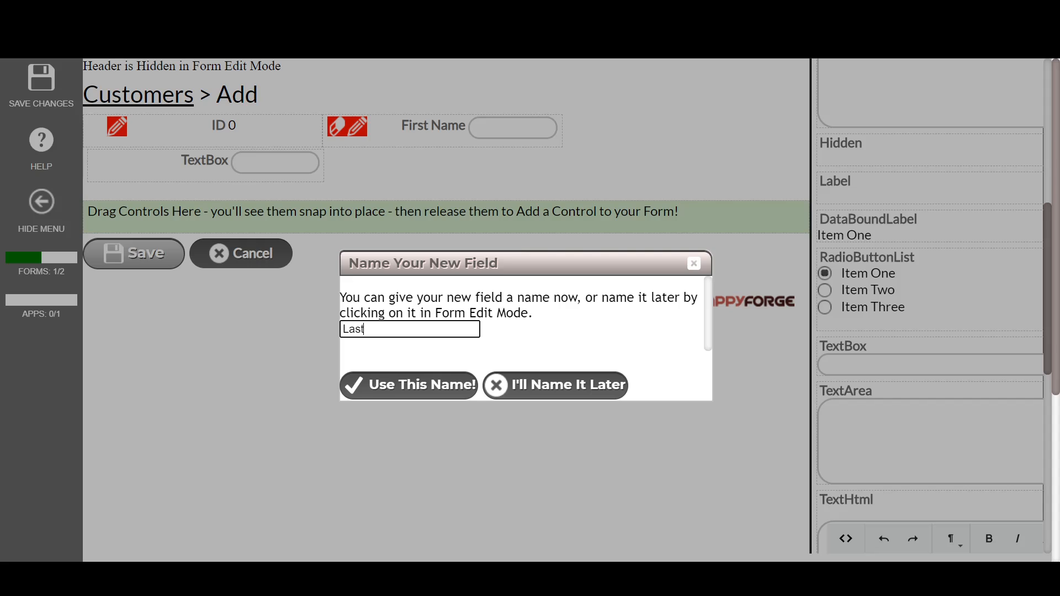
left_click(430, 381)
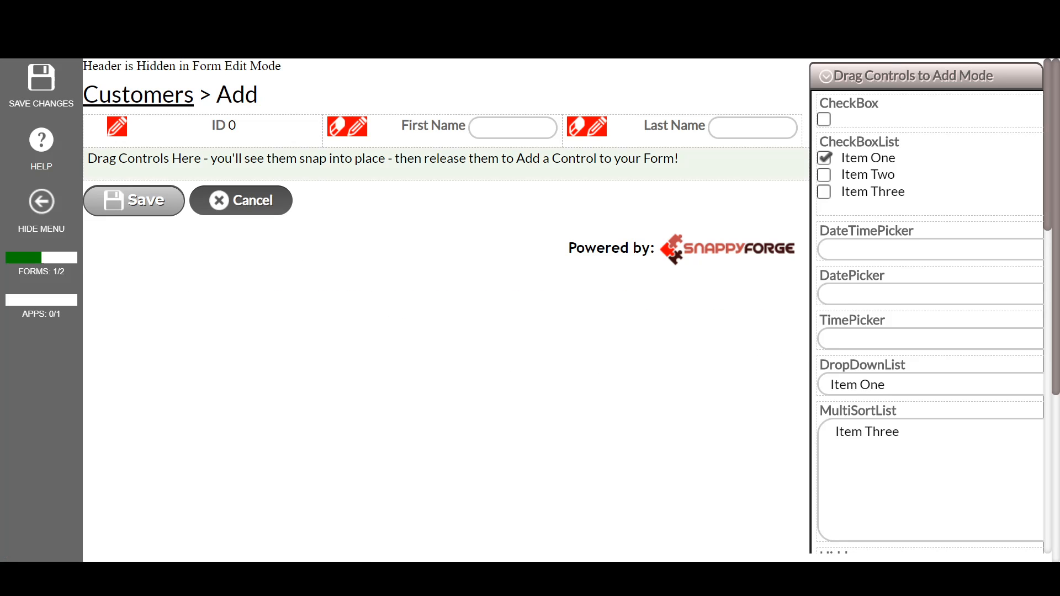
scroll(867, 306, "down", 9)
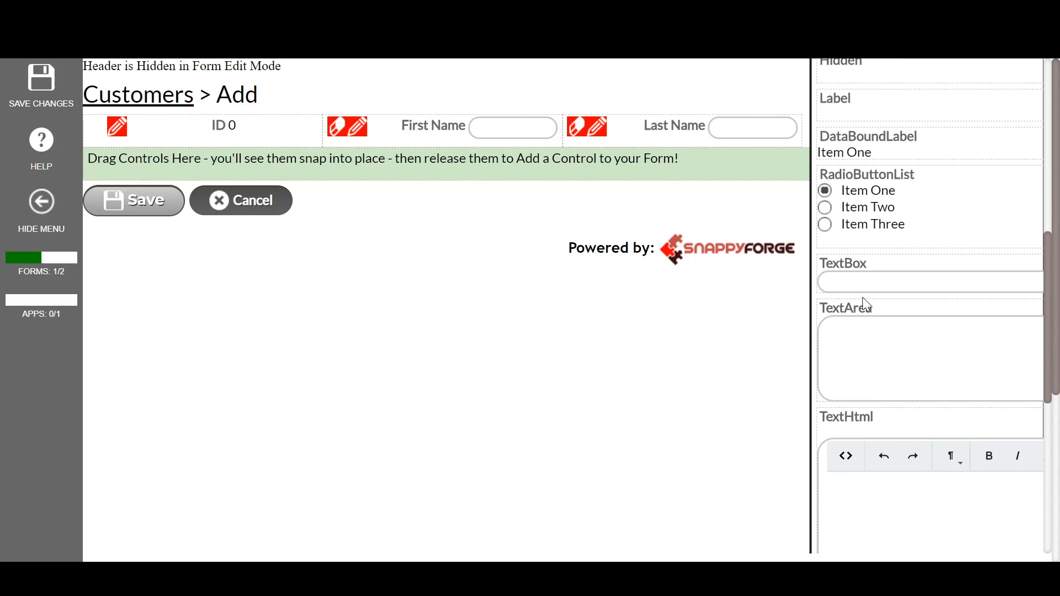
Add a TextBox named Phone in a new row.
left_click_drag(845, 264, 279, 144)
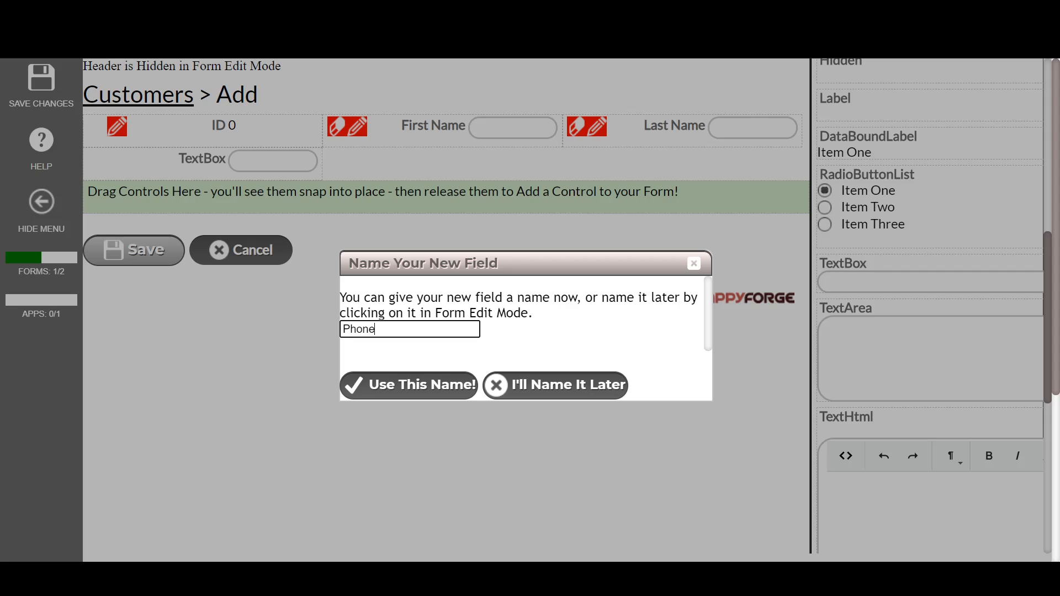
left_click(403, 381)
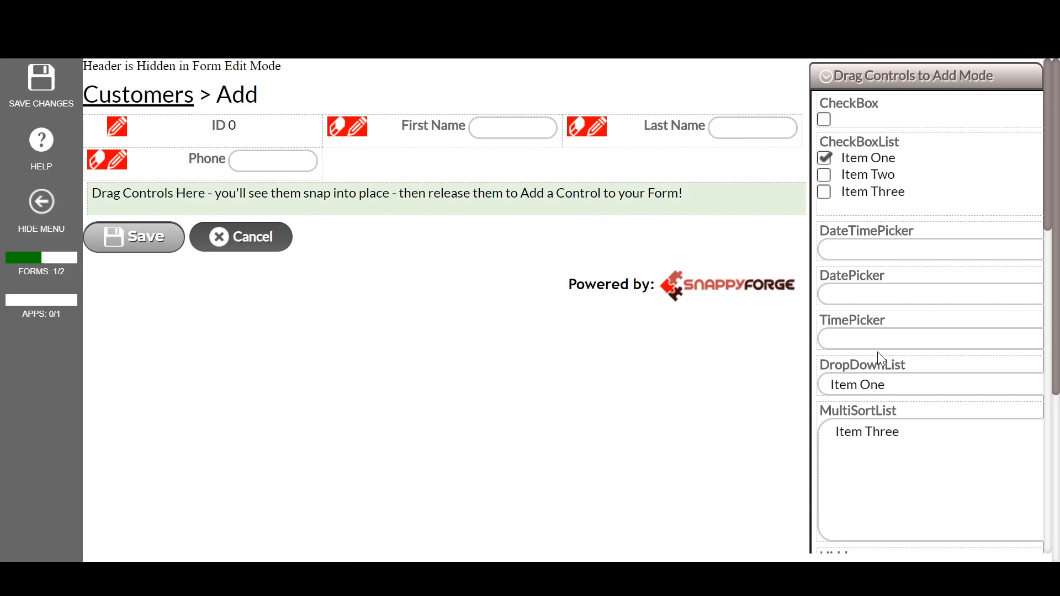
scroll(881, 359, "down", 9)
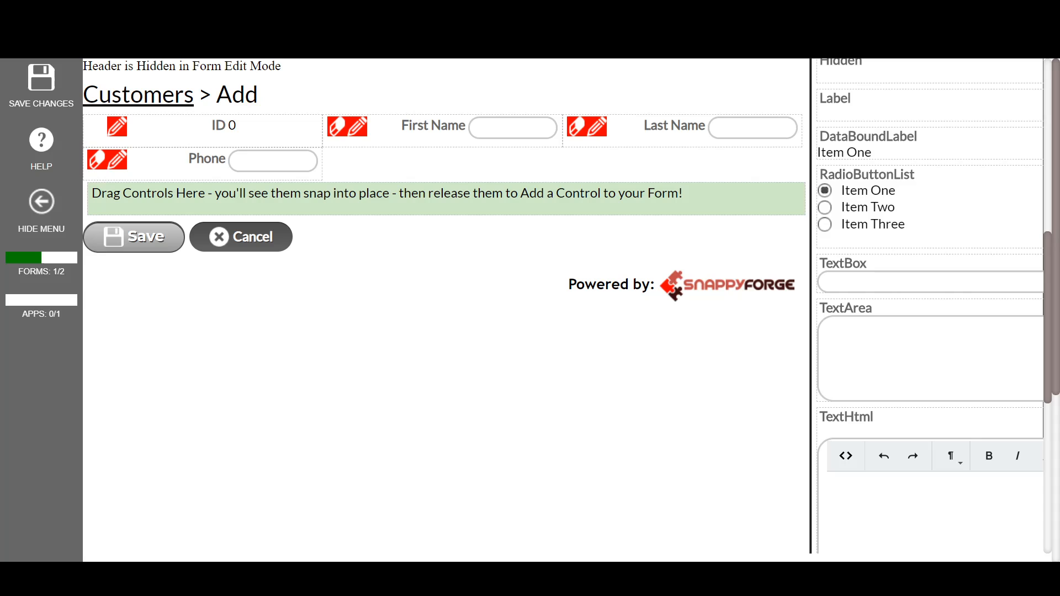
Add an Email TextBox, move the ID field to the bottom, and save the layout.
left_click_drag(843, 263, 346, 178)
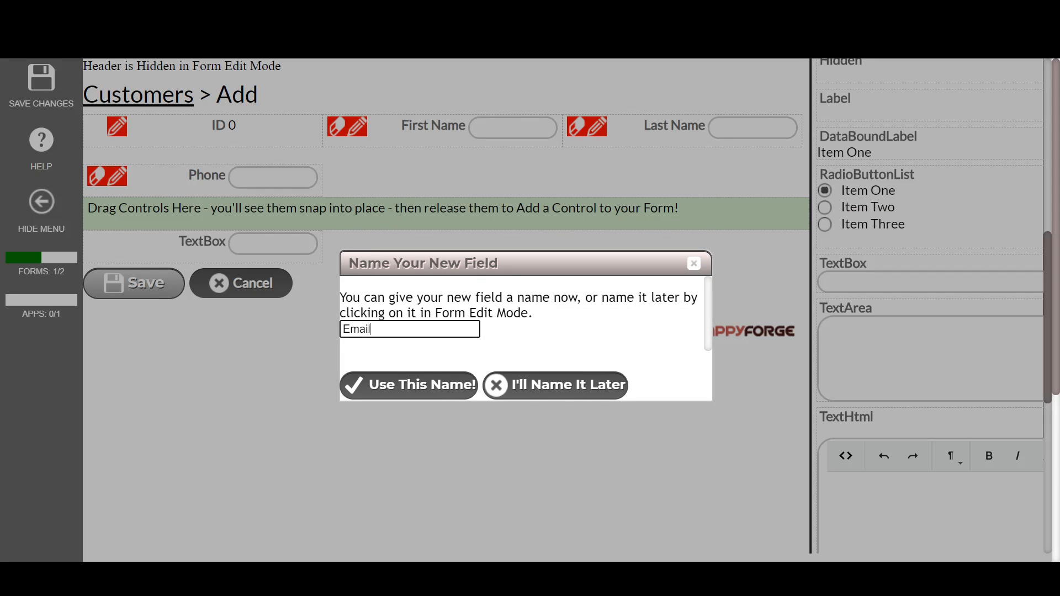
type("Email")
left_click(390, 384)
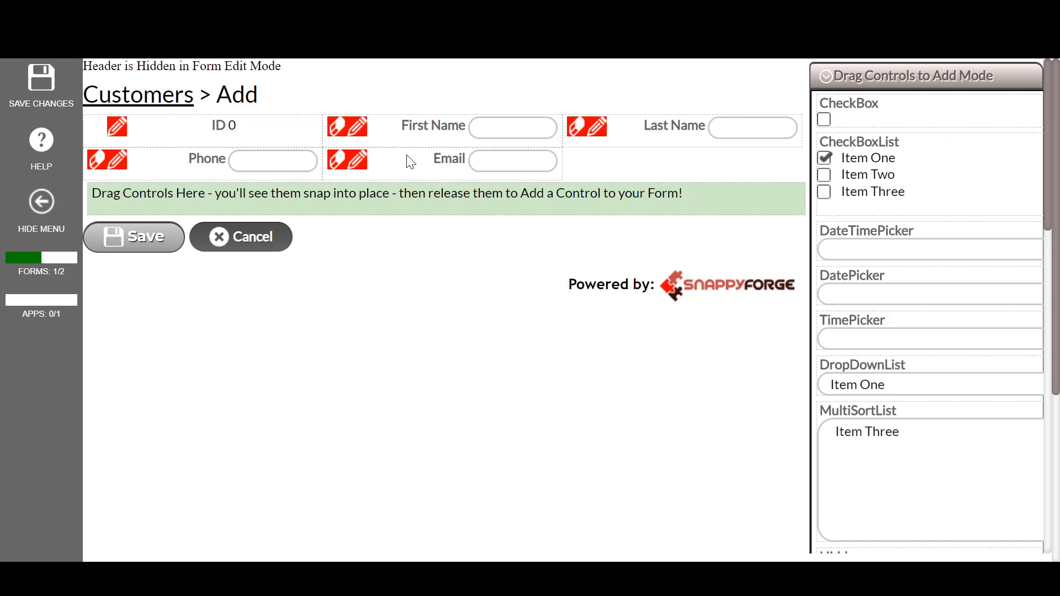
left_click_drag(258, 132, 678, 183)
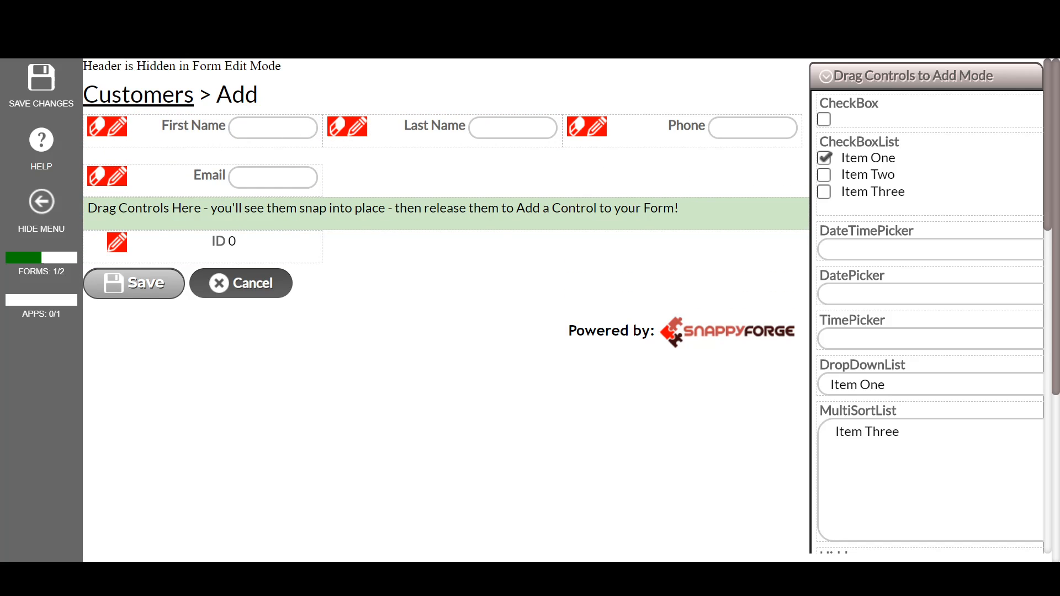
left_click(46, 83)
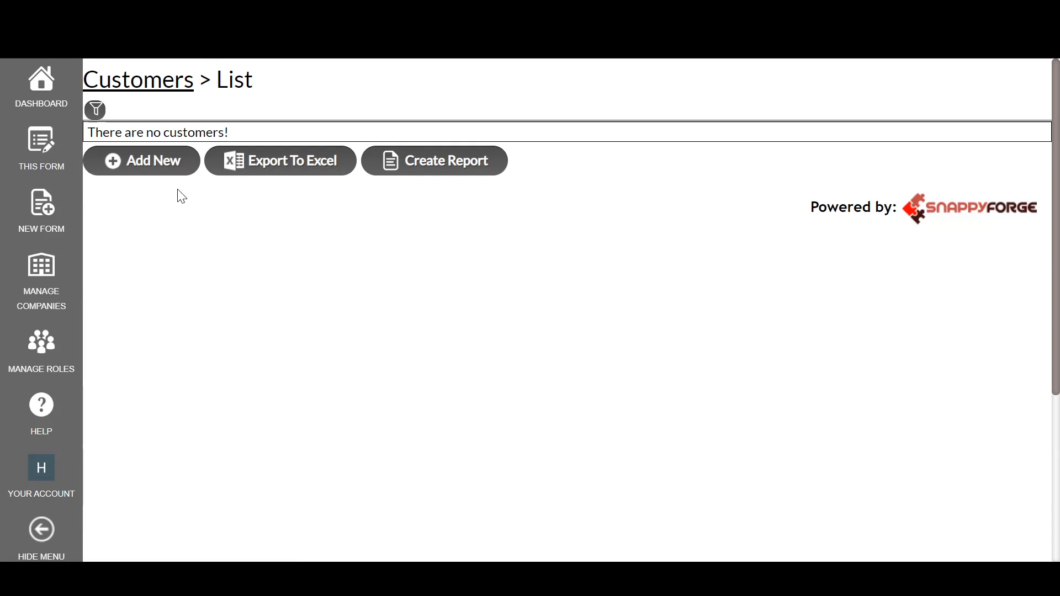
Add a customer with a first name, last name, phone number and malformed email, then save.
left_click(136, 160)
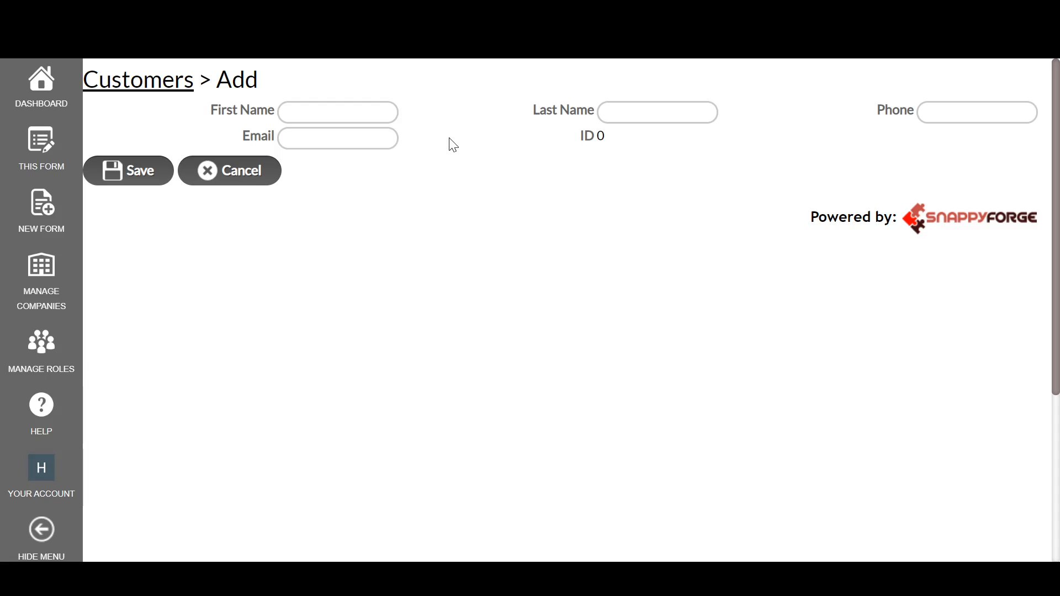
left_click(337, 113)
type("Mike")
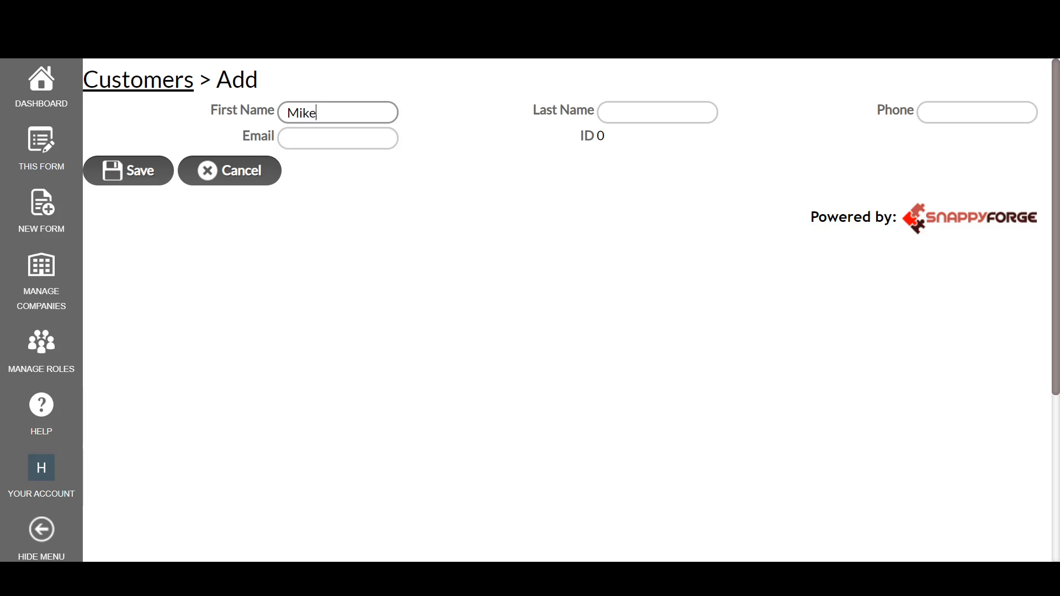
key("Tab")
type("Dere")
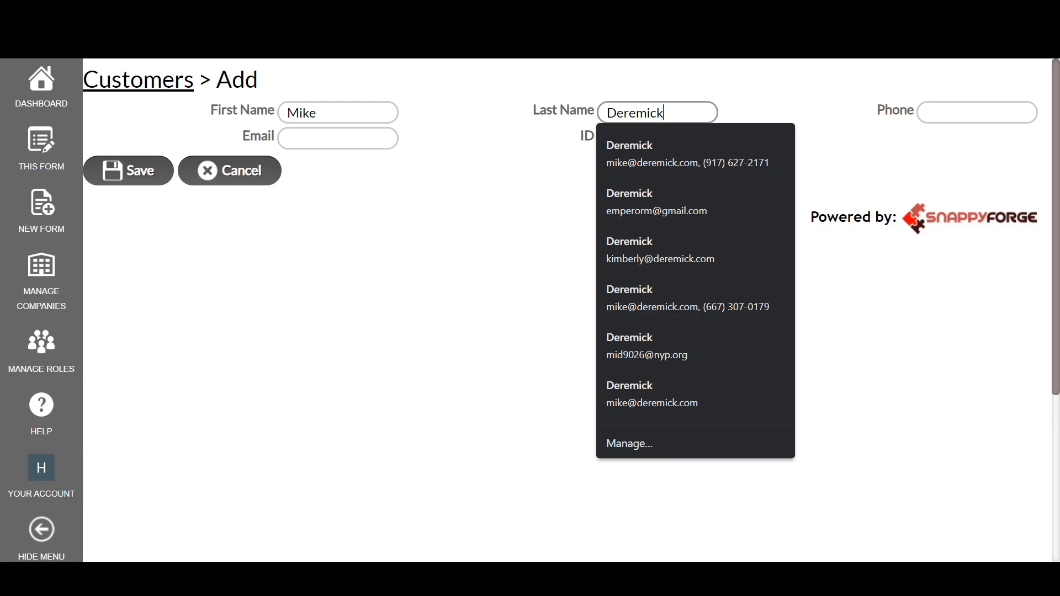
key("Tab")
type("916")
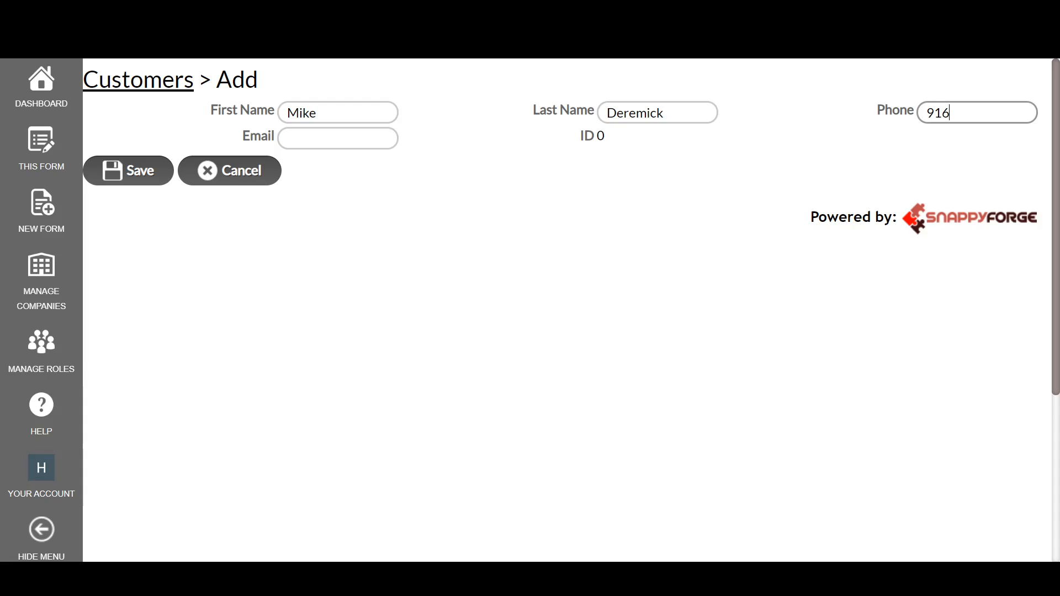
key("Tab")
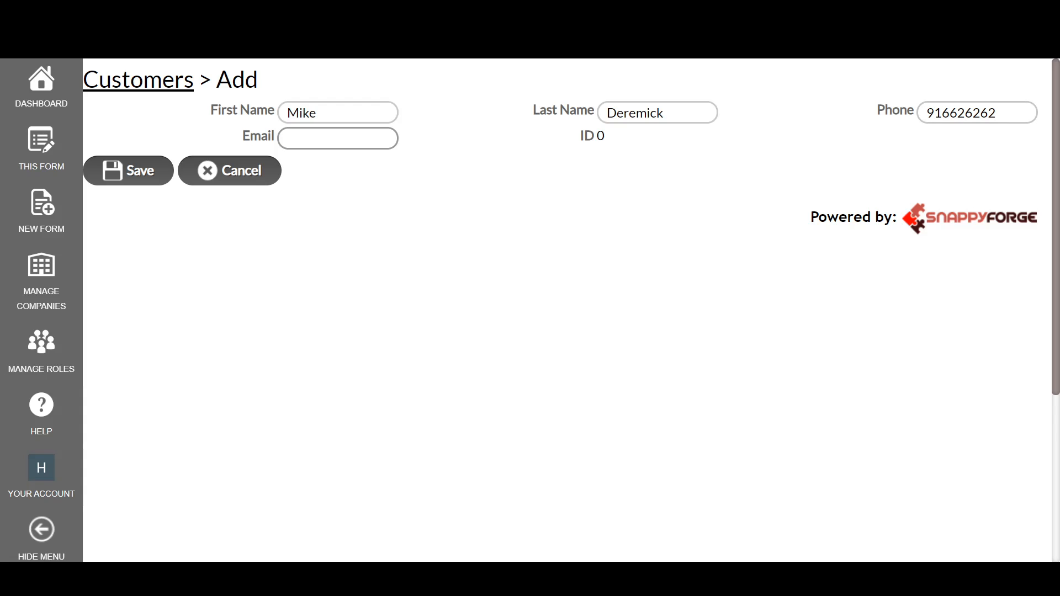
type("midf")
key("Return")
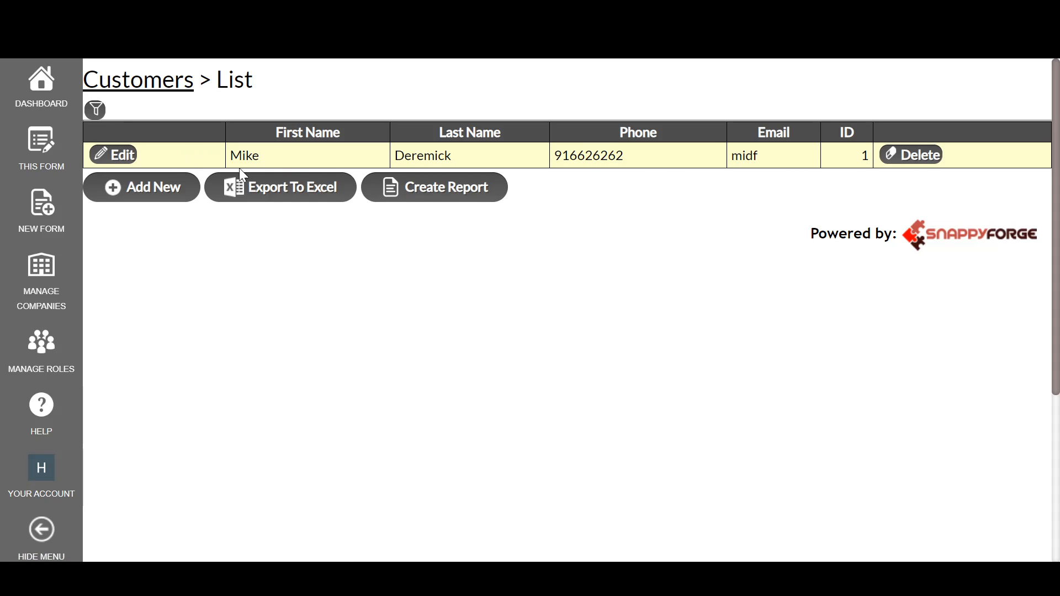
Edit the test customer, replace its phone with a non-numeric value, and save the record.
left_click(131, 155)
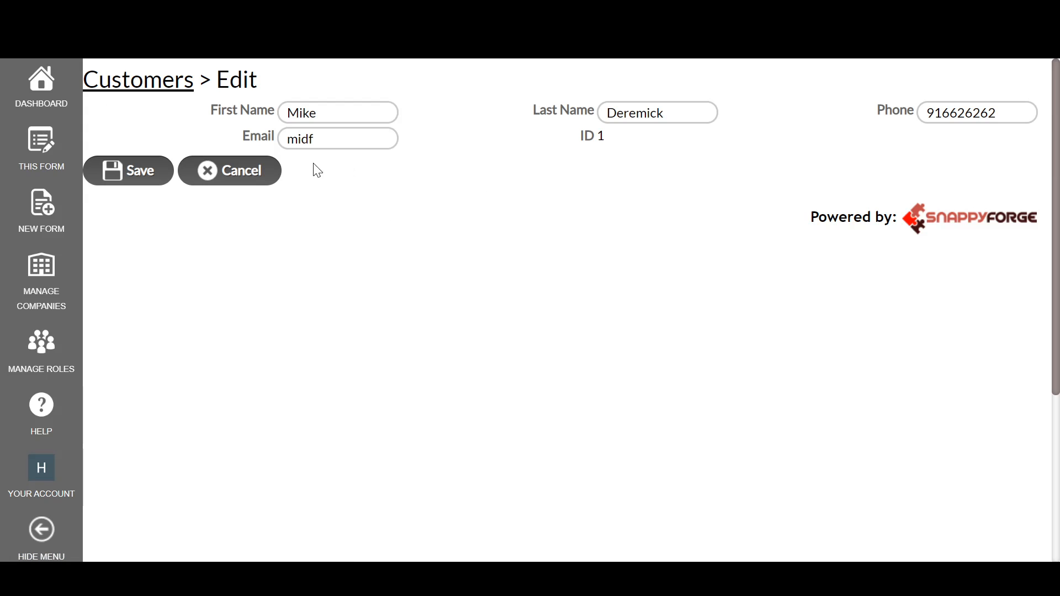
left_click(994, 113)
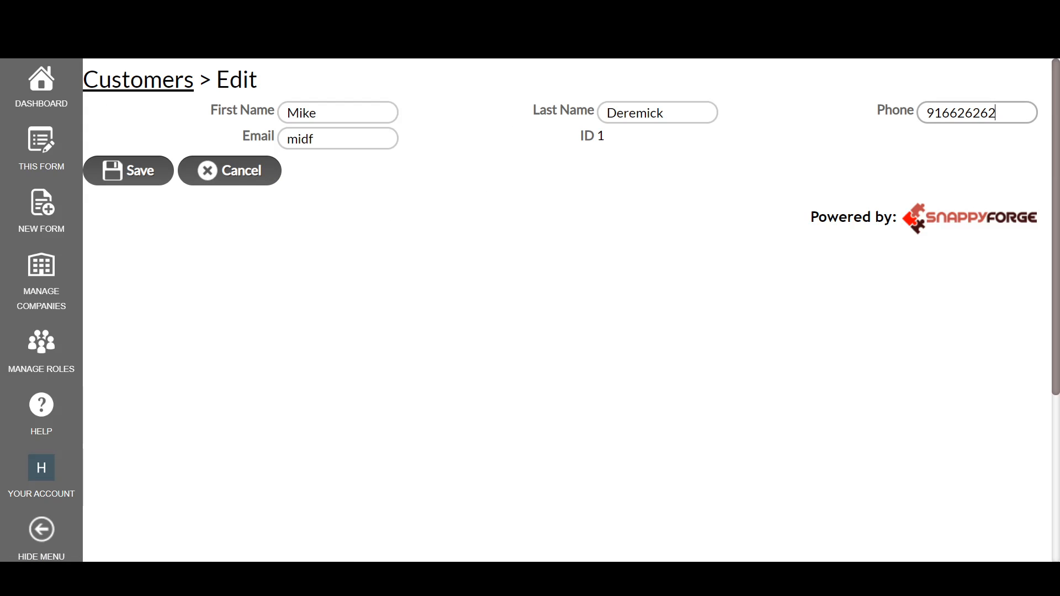
key("ctrl+a")
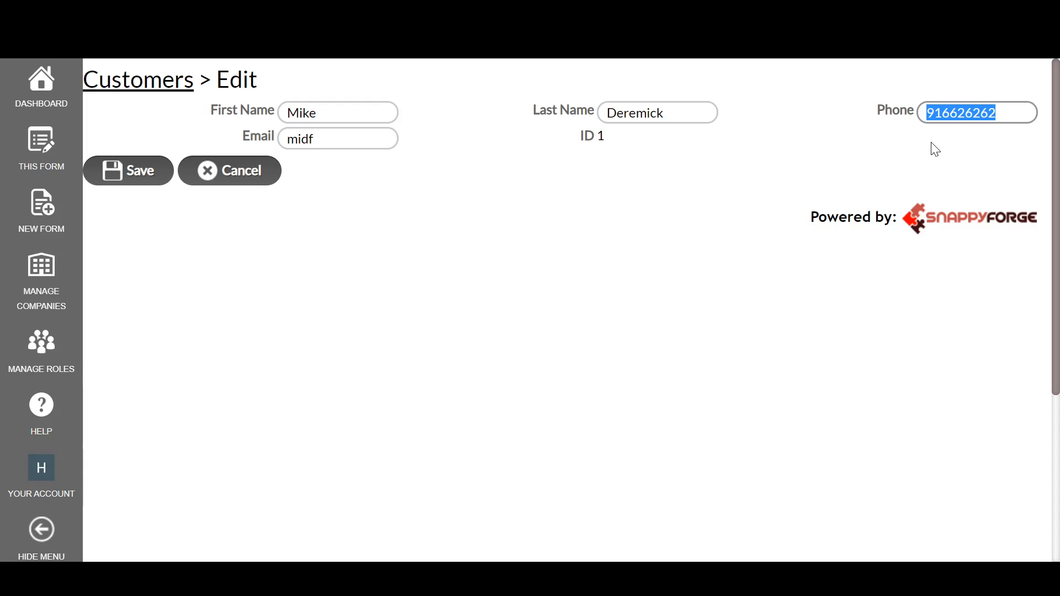
type("546sdf")
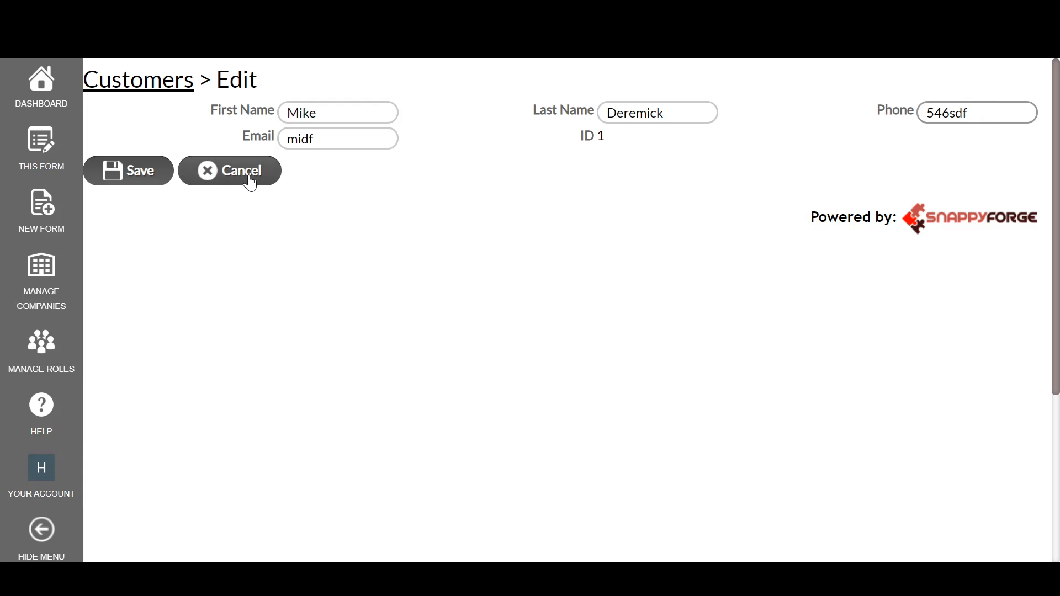
left_click(338, 139)
key("ctrl+a")
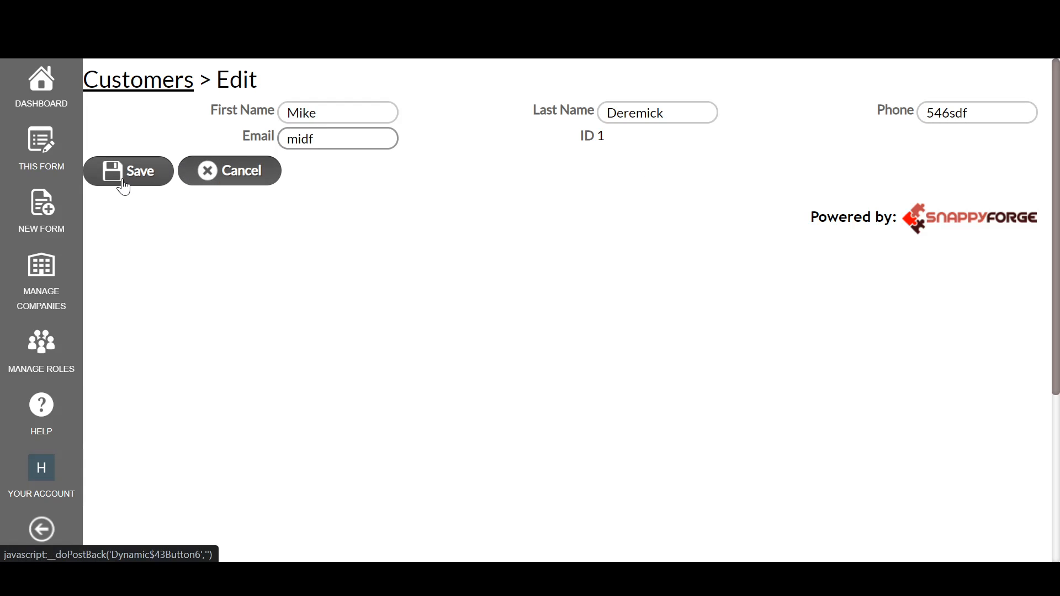
left_click(123, 178)
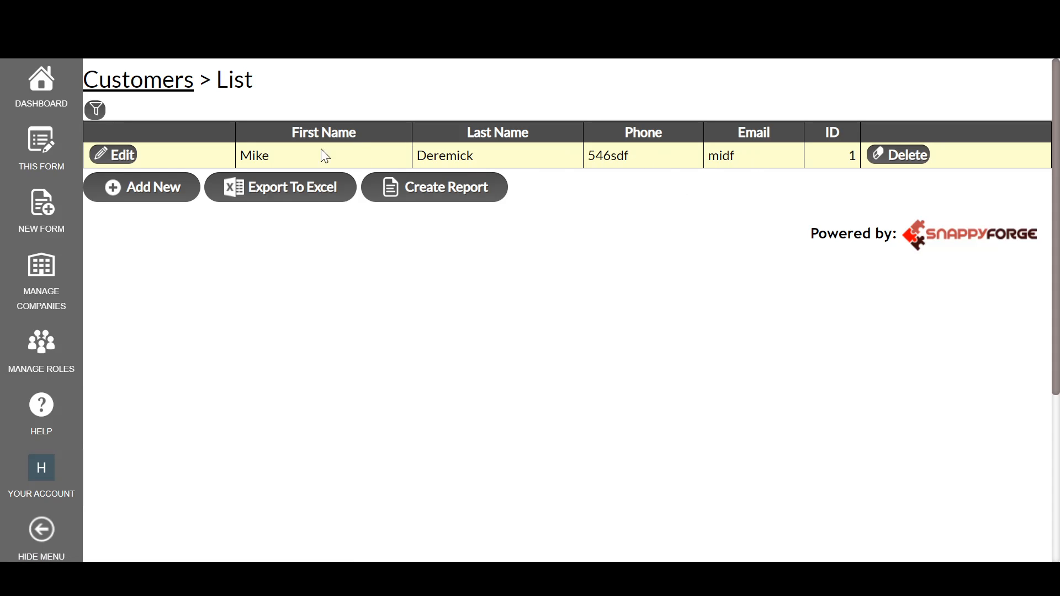
Switch the Customers list into Edit Controls mode and open the Add New form.
left_click(41, 146)
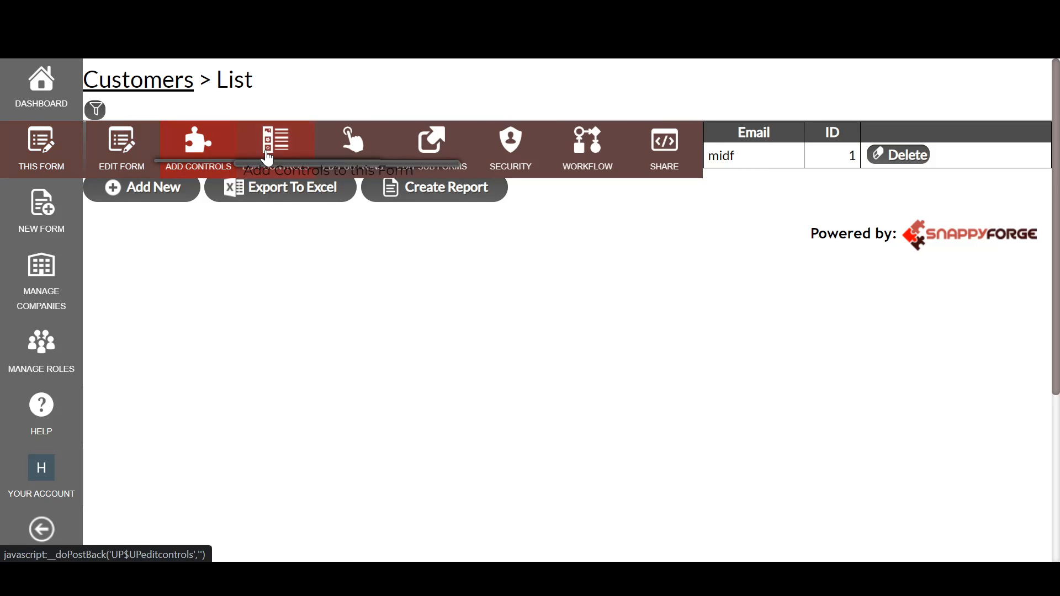
left_click(270, 159)
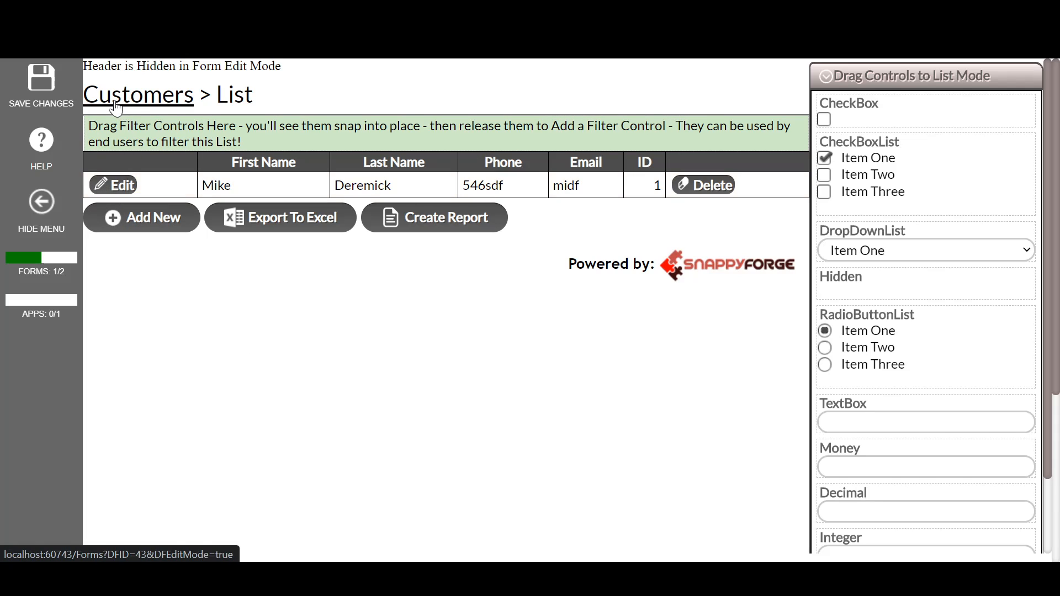
left_click(45, 98)
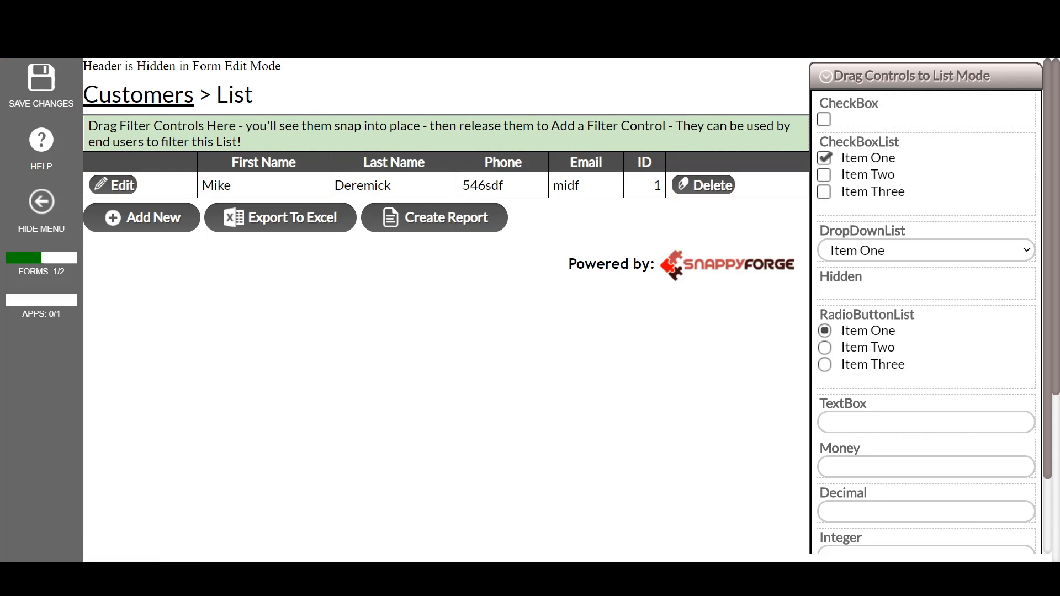
left_click(142, 227)
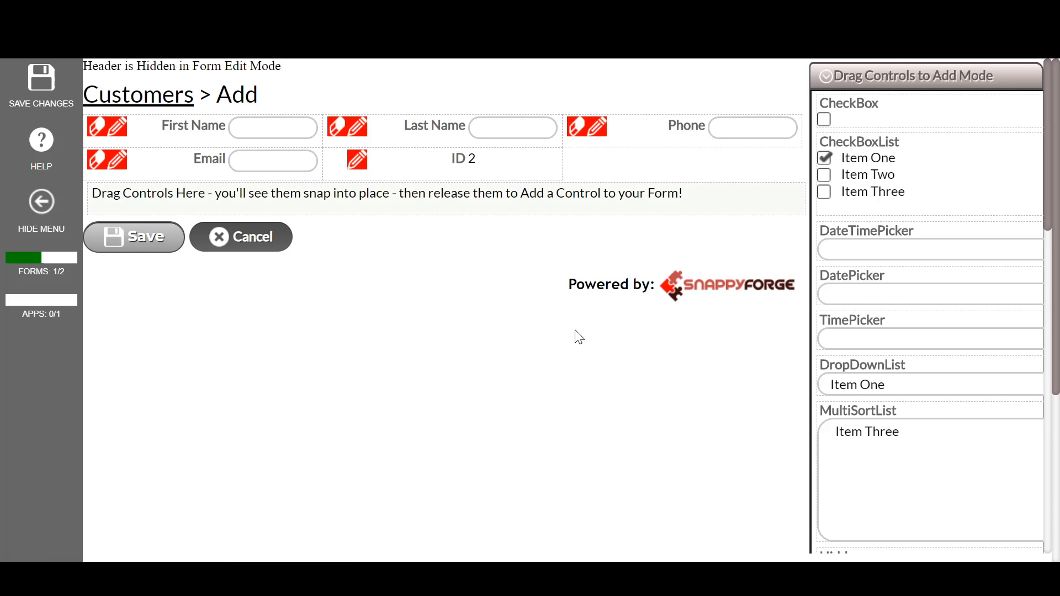
Open the Phone field's Global settings and inspect its database field name.
left_click(600, 132)
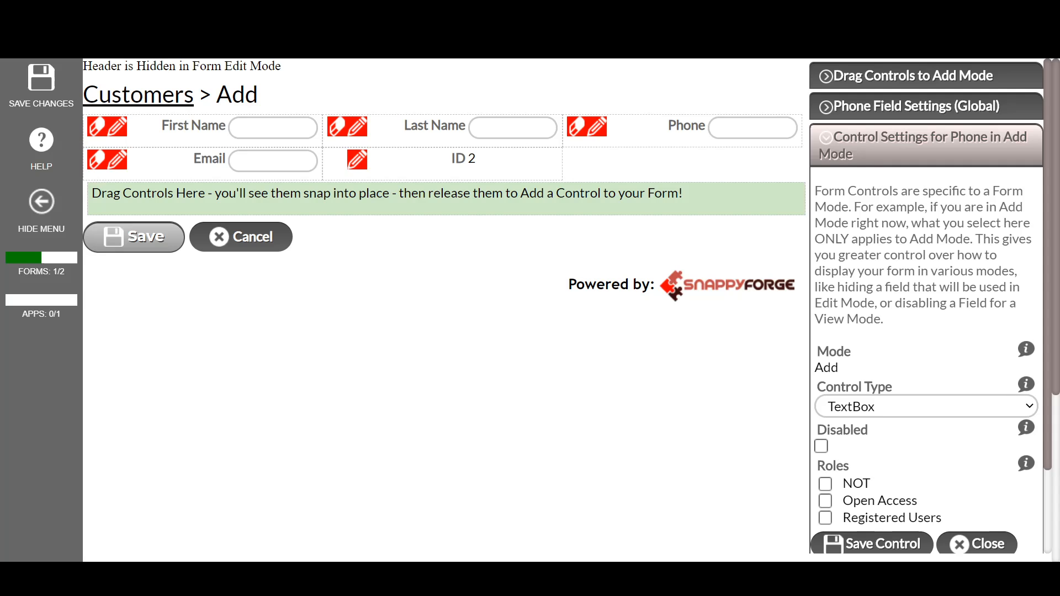
left_click(945, 118)
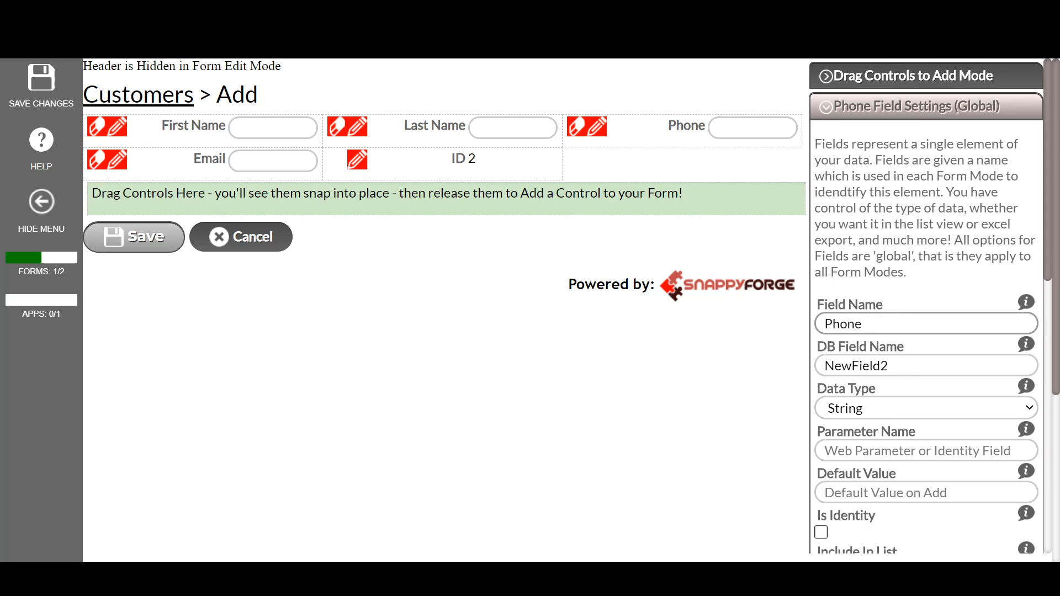
scroll(930, 307, "down", 2)
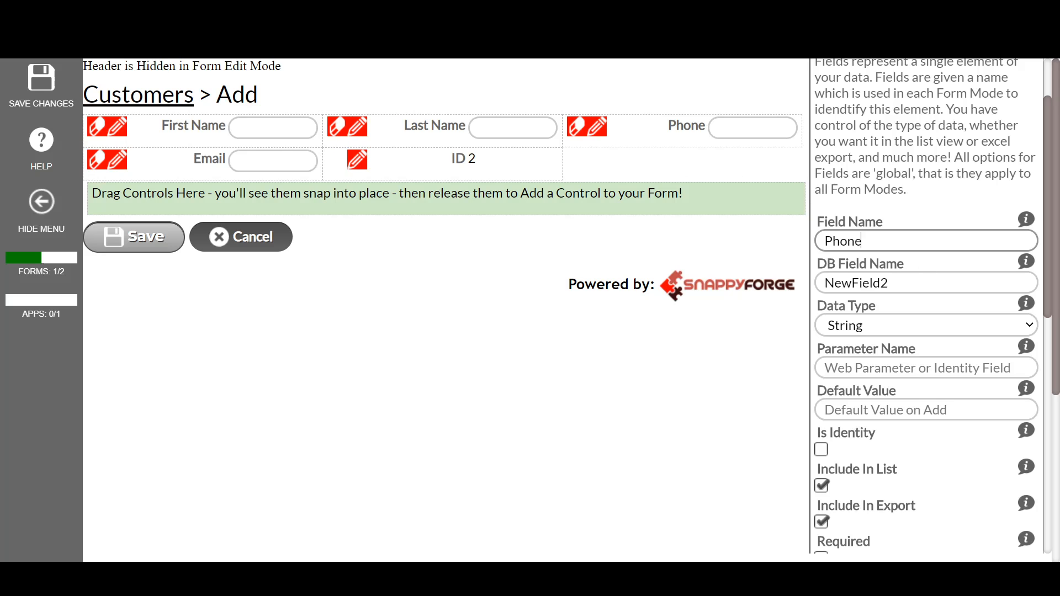
key("ctrl+a")
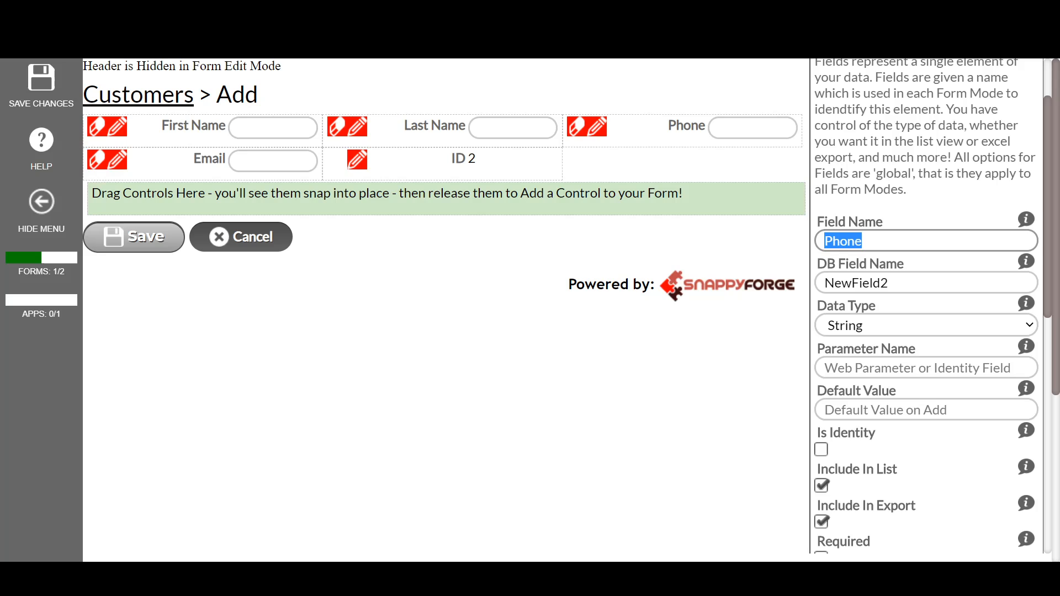
left_click(888, 284)
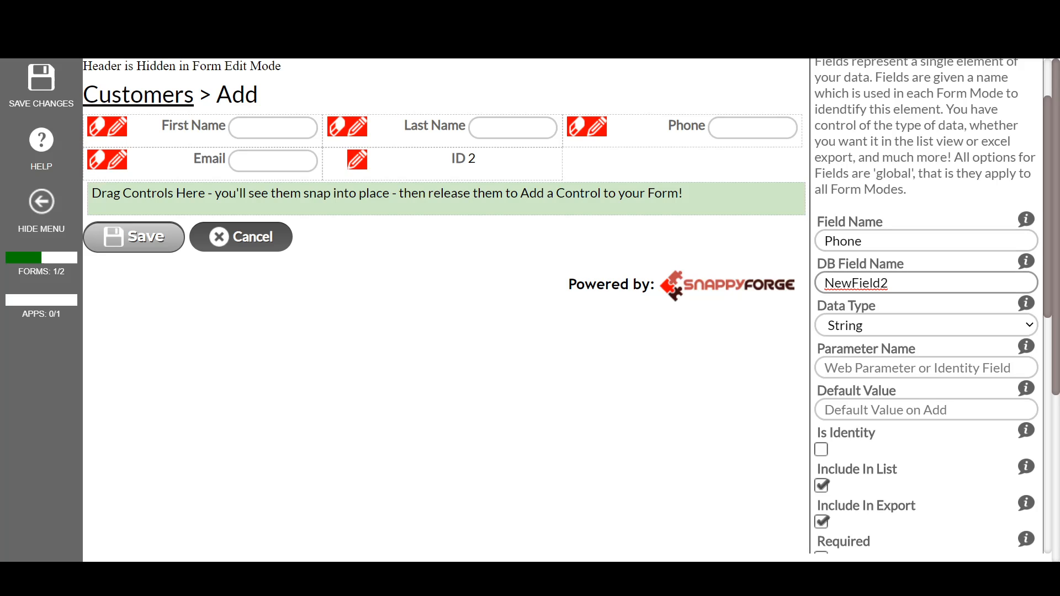
left_click_drag(881, 283, 789, 284)
left_click(890, 283)
left_click_drag(890, 283, 819, 283)
left_click(889, 283)
scroll(919, 310, "down", 3)
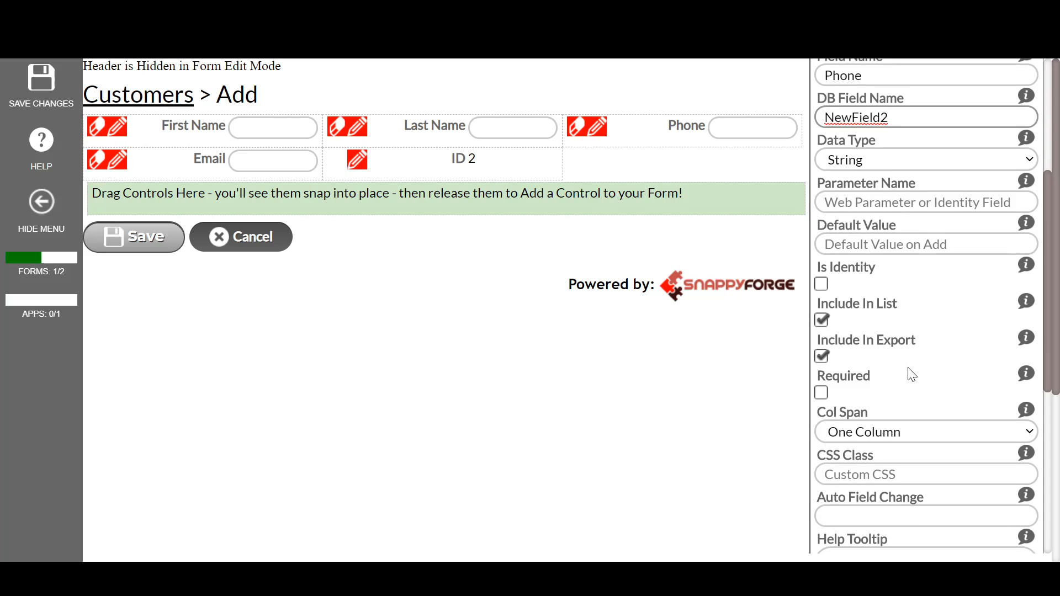
Uncheck Include In List for Phone and set its Col Span to Three Columns.
left_click(822, 321)
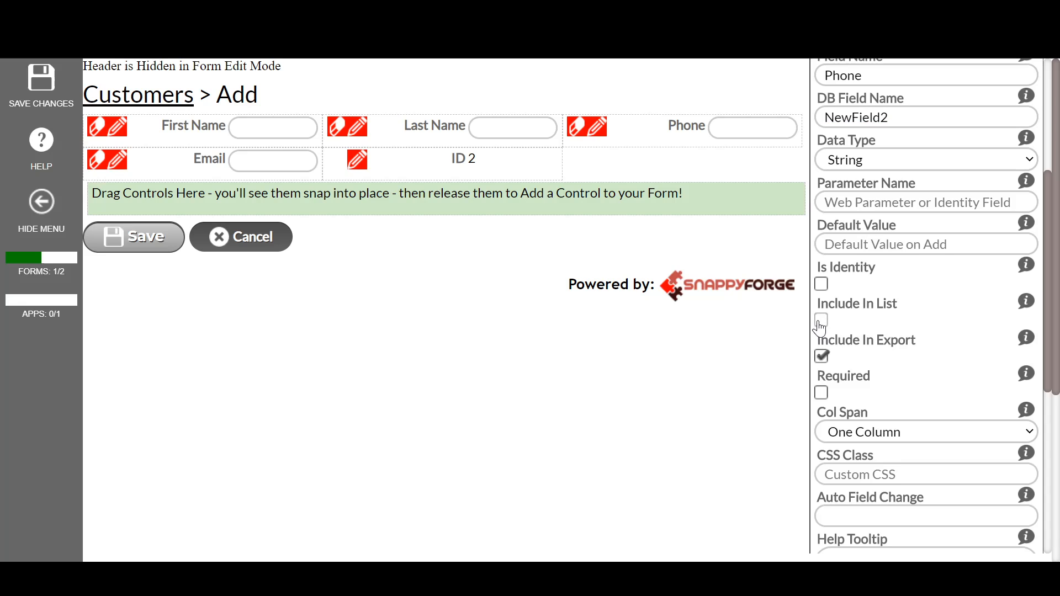
left_click(823, 360)
left_click(823, 358)
scroll(899, 374, "down", 3)
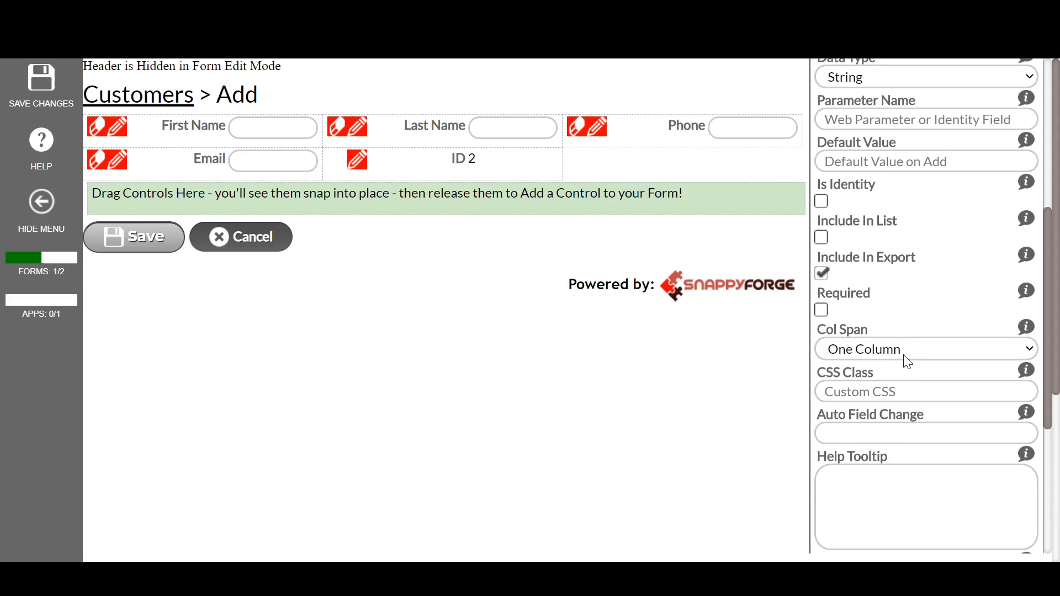
left_click(907, 361)
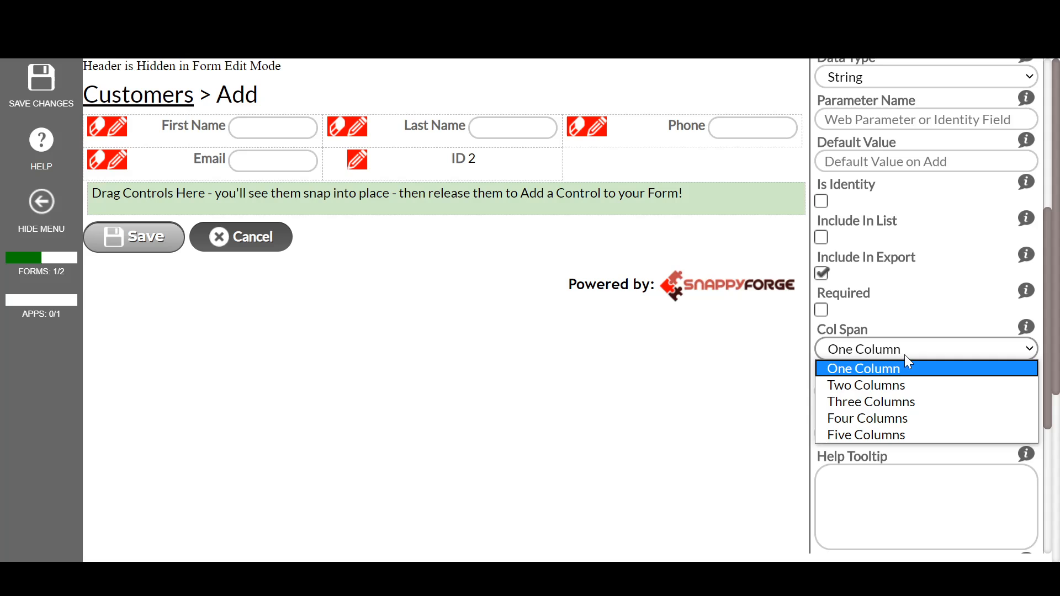
left_click(898, 401)
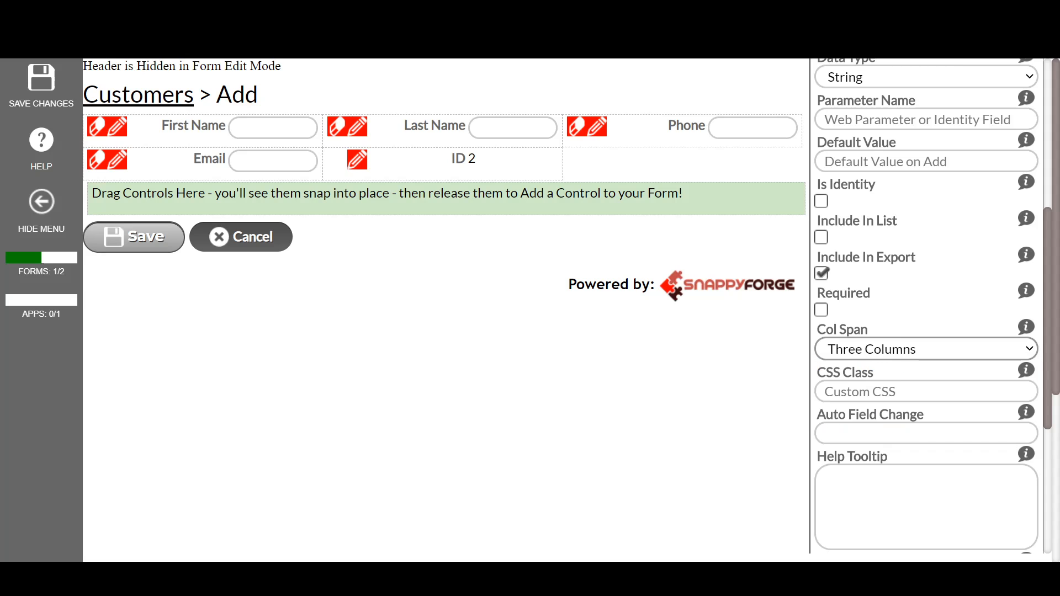
left_click(895, 358)
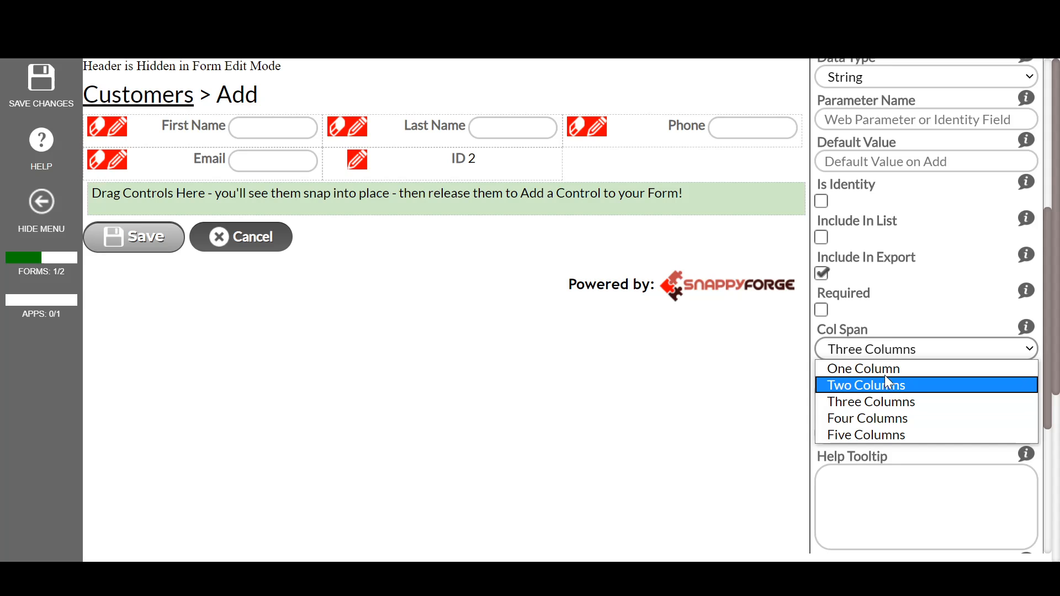
left_click(883, 401)
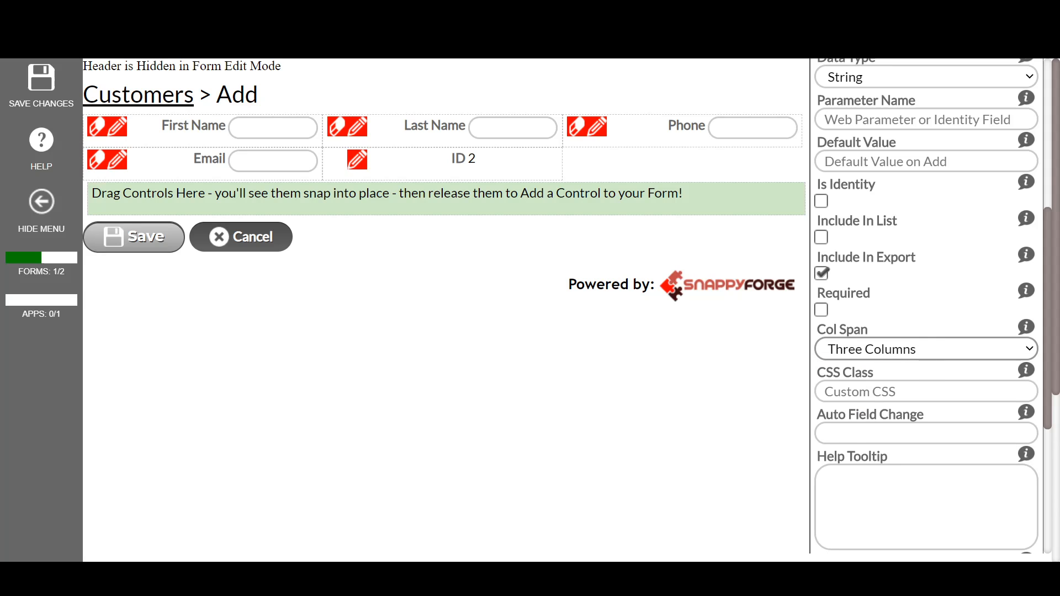
scroll(901, 454, "down", 2)
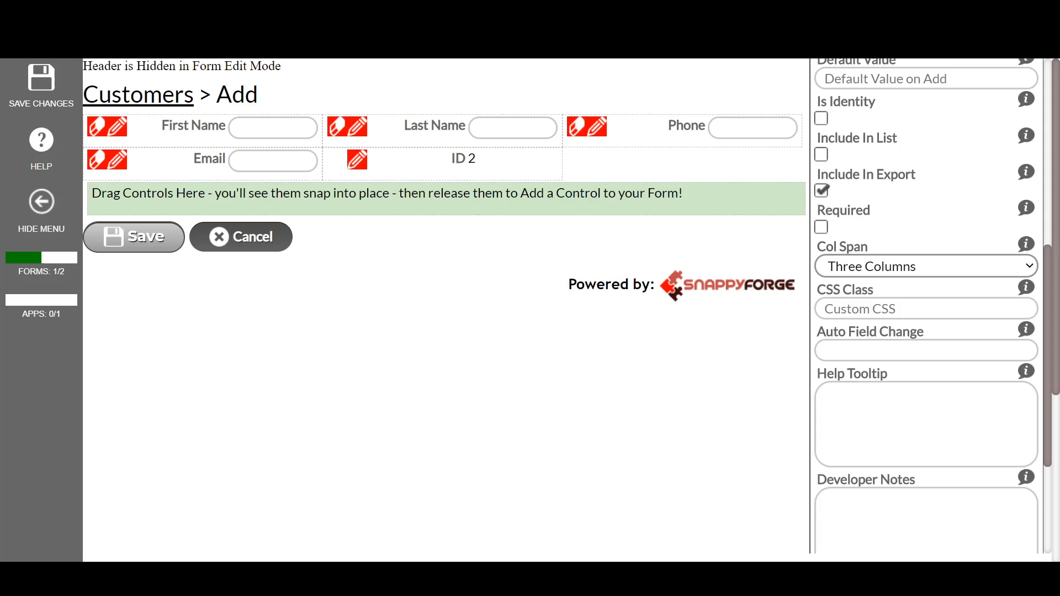
scroll(928, 306, "down", 2)
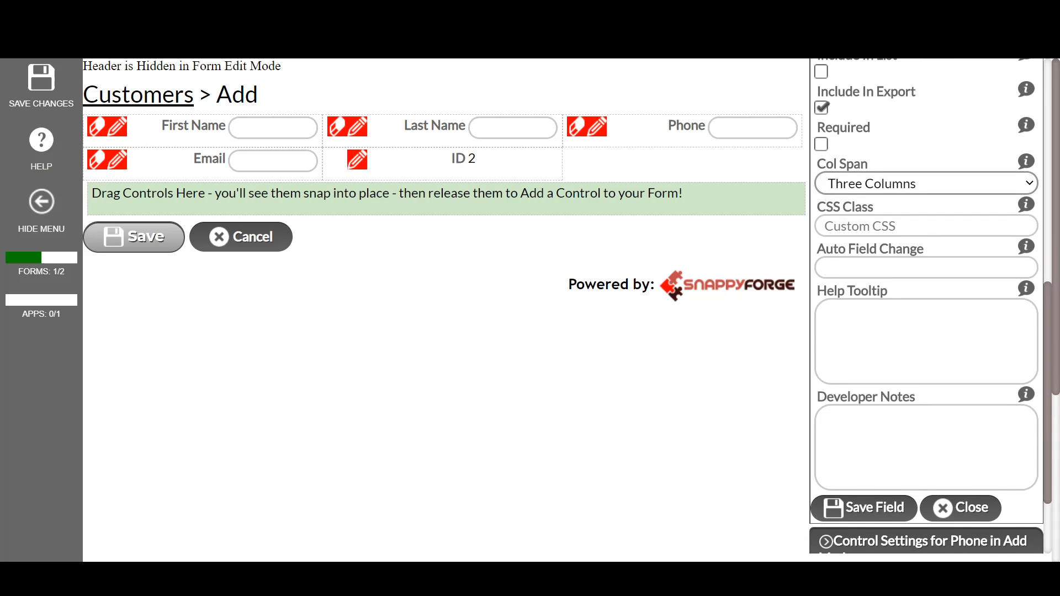
scroll(870, 401, "down", 2)
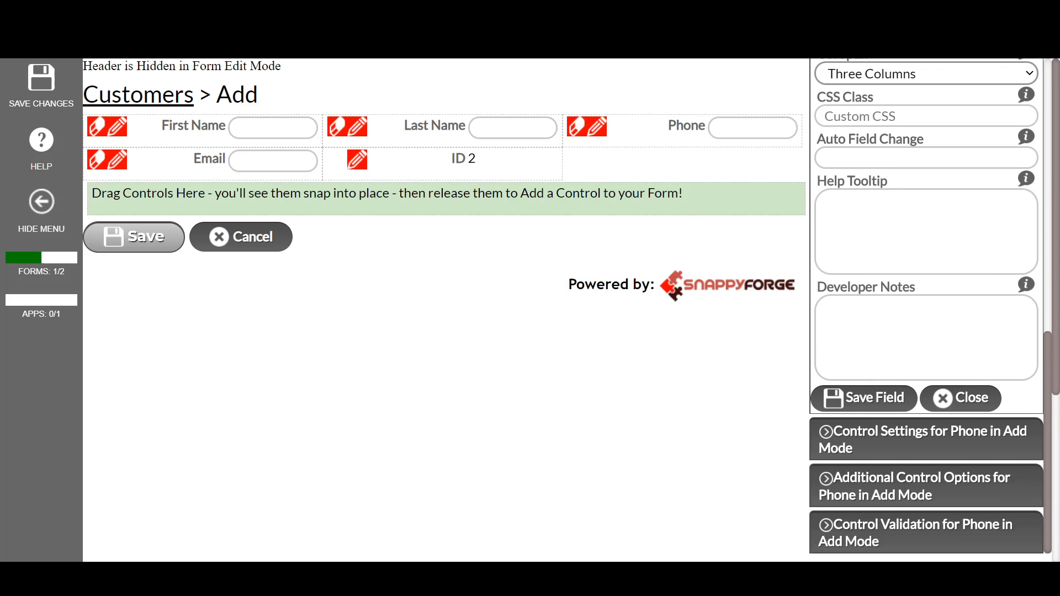
Save the Phone field, then open Phone's Add Mode control settings, keeping Control Type as TextBox.
left_click(870, 401)
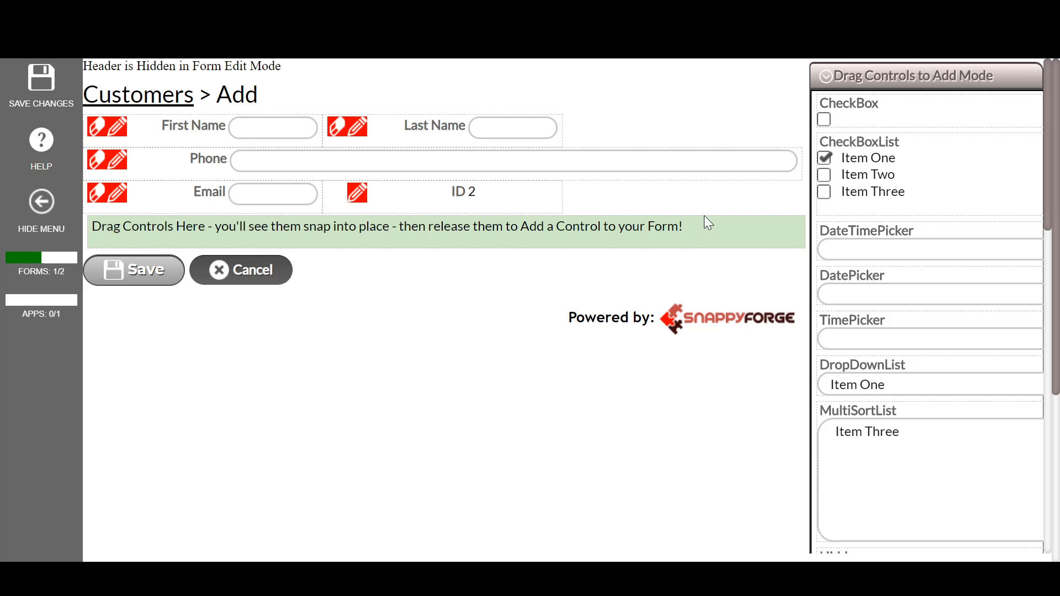
left_click(117, 161)
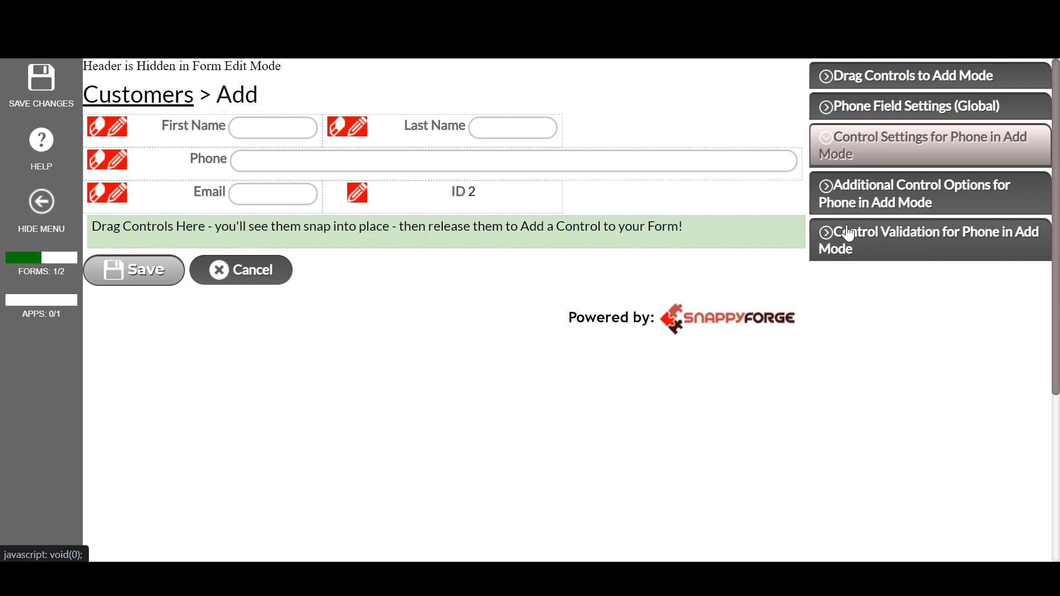
left_click(864, 108)
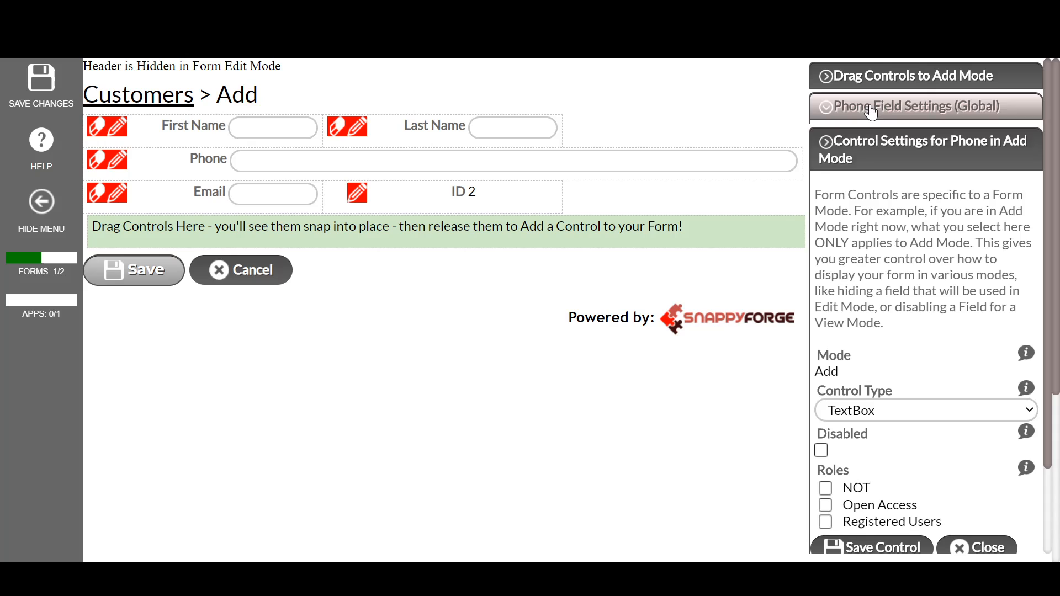
left_click(863, 118)
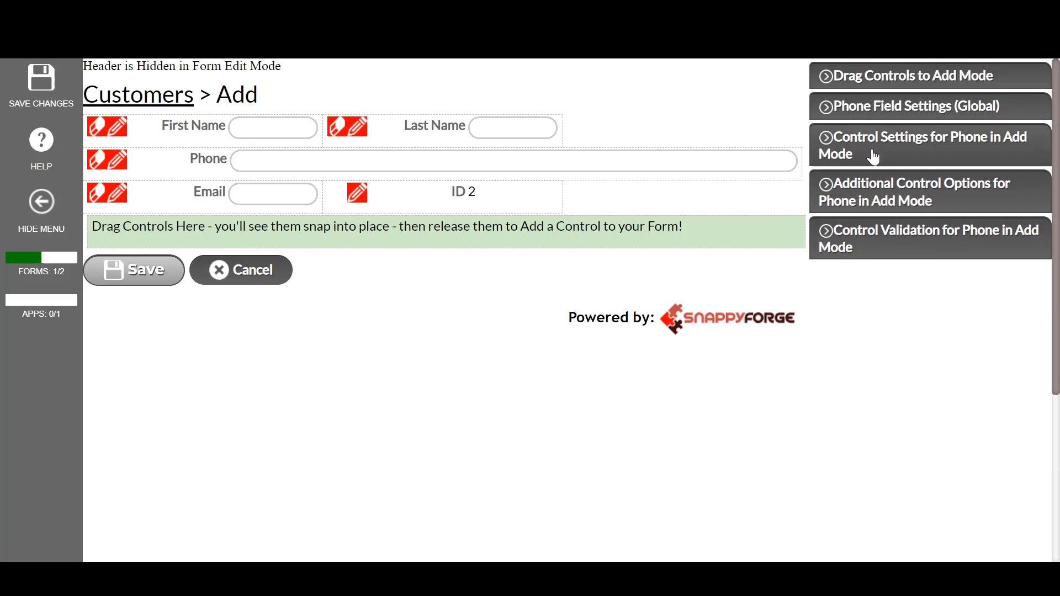
left_click(890, 159)
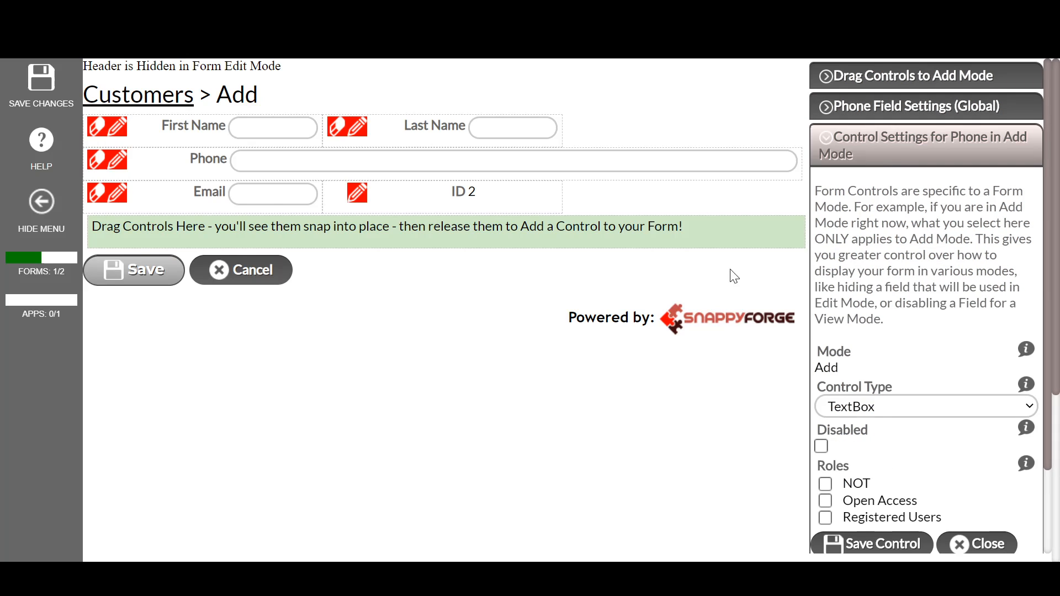
scroll(886, 320, "down", 2)
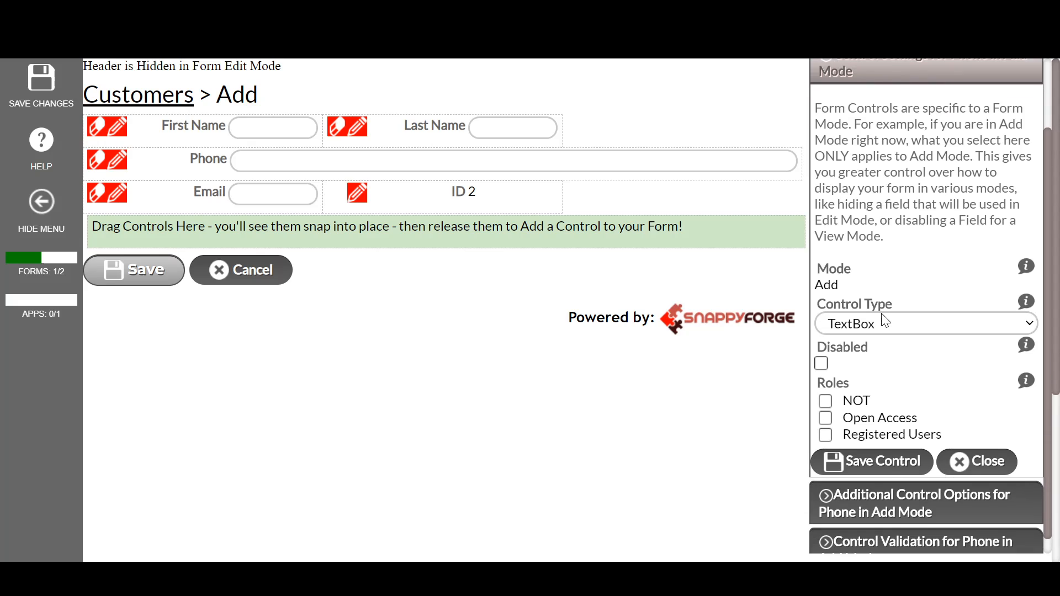
left_click(919, 329)
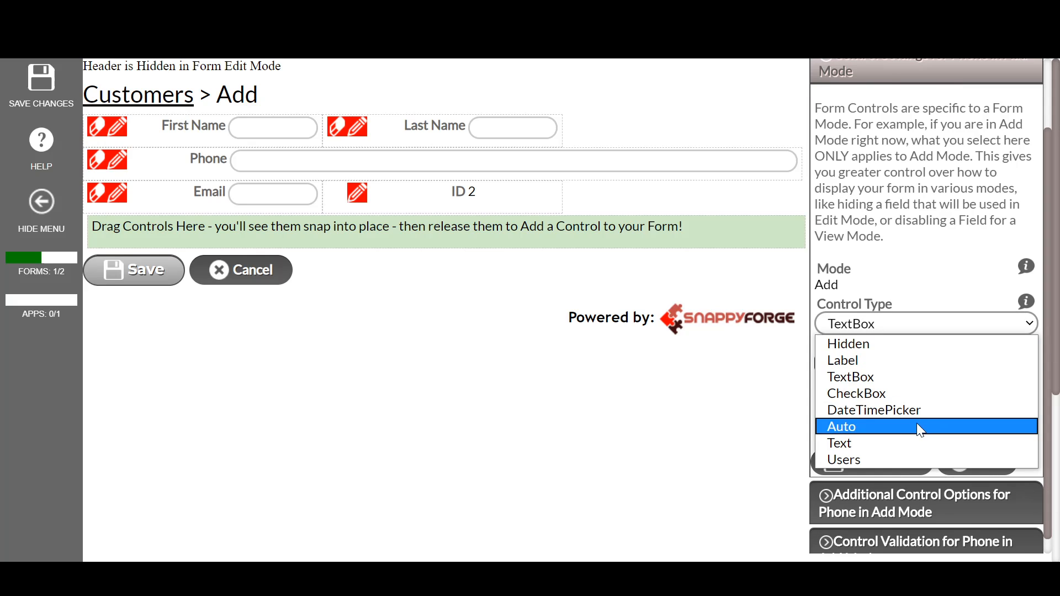
left_click(956, 251)
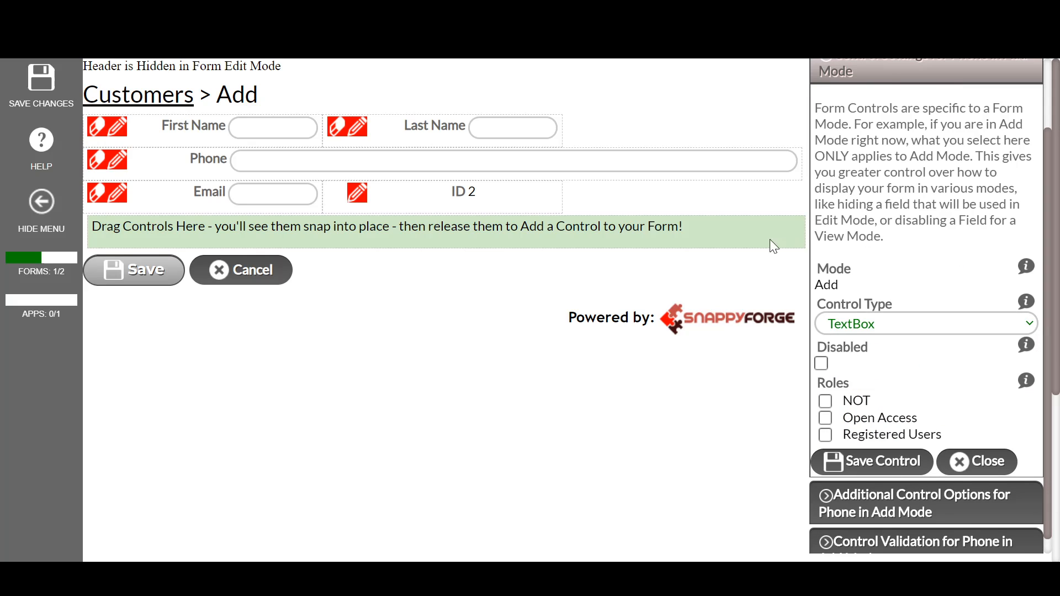
Change the ID control's Add Mode Control Type from Label to Hidden and save the control.
left_click(358, 194)
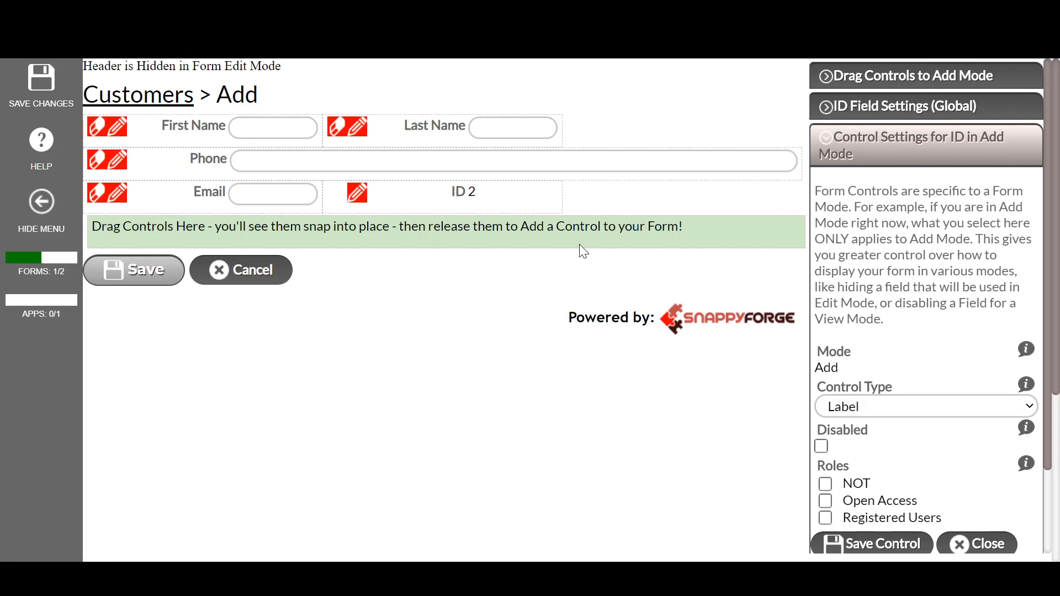
scroll(896, 346, "down", 2)
left_click(901, 320)
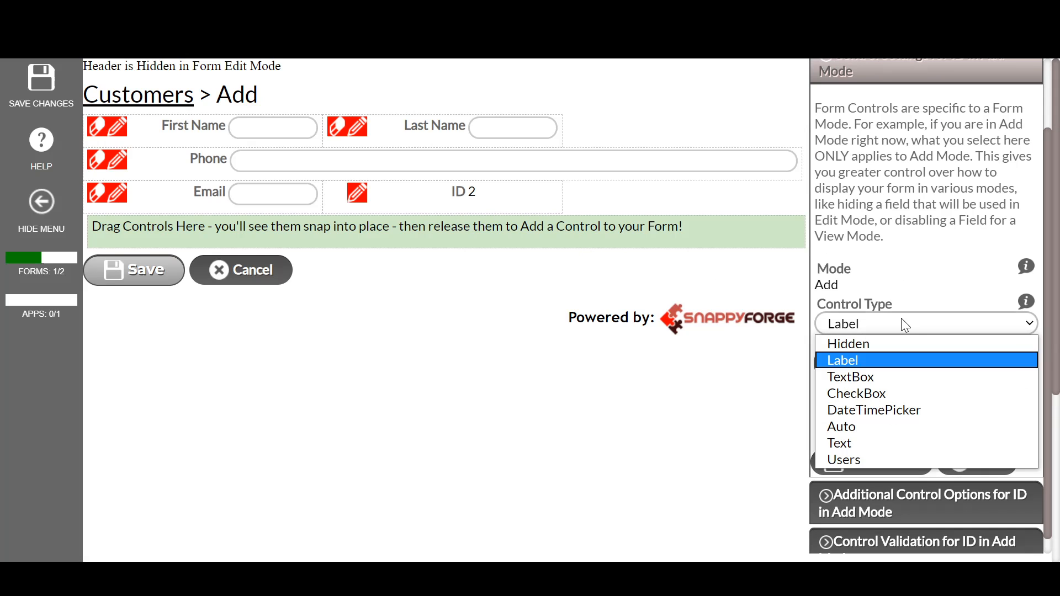
left_click(897, 342)
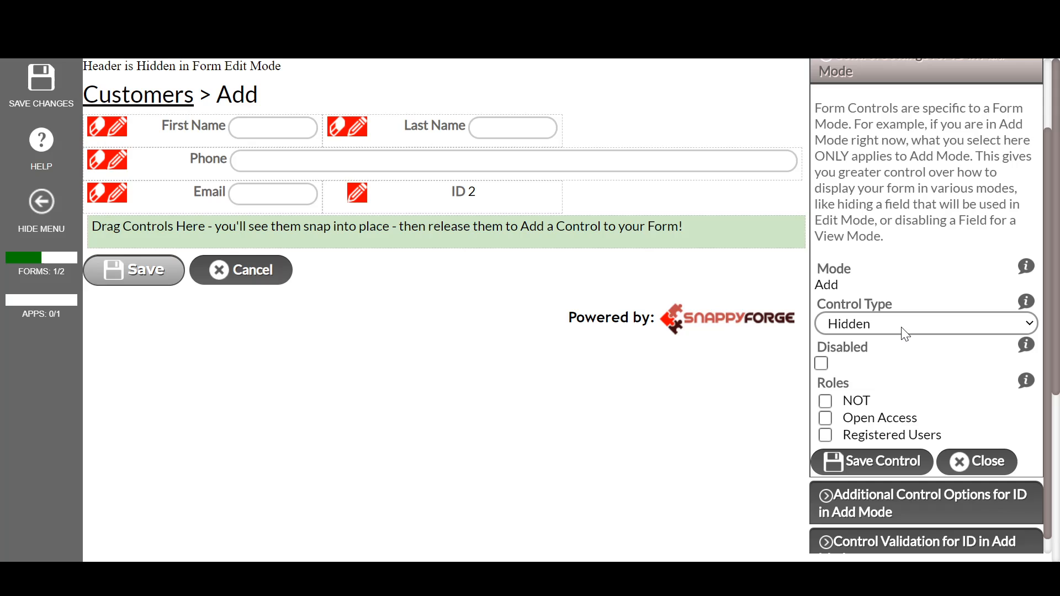
scroll(905, 326, "up", 2)
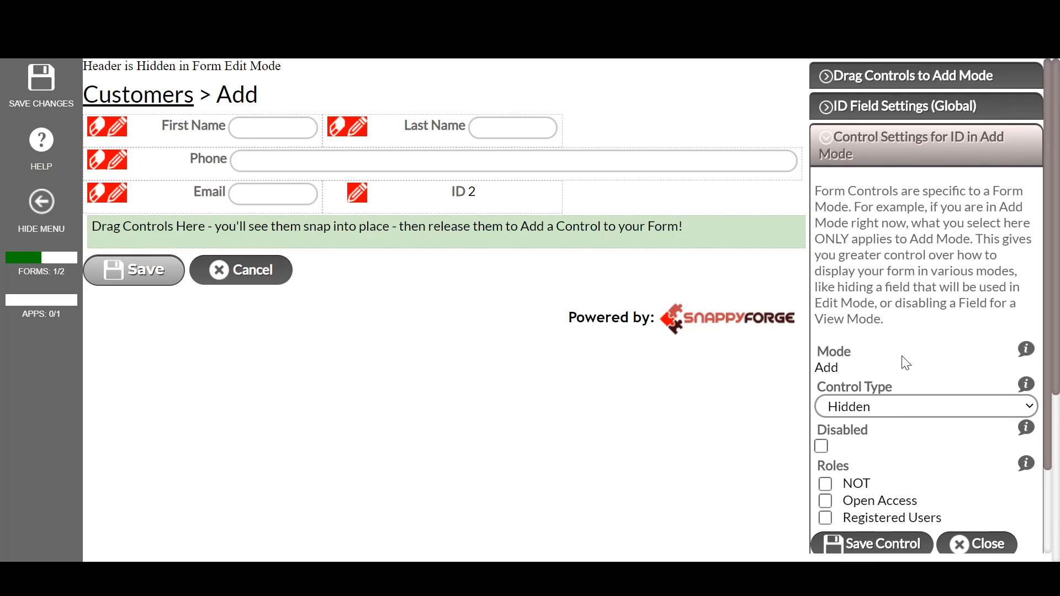
scroll(900, 362, "down", 2)
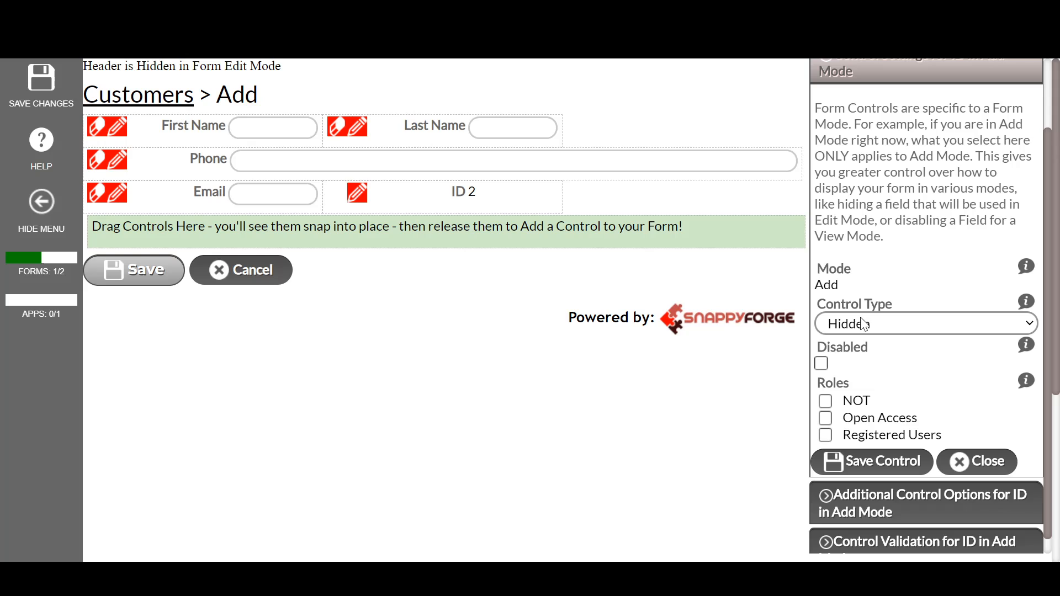
left_click(869, 462)
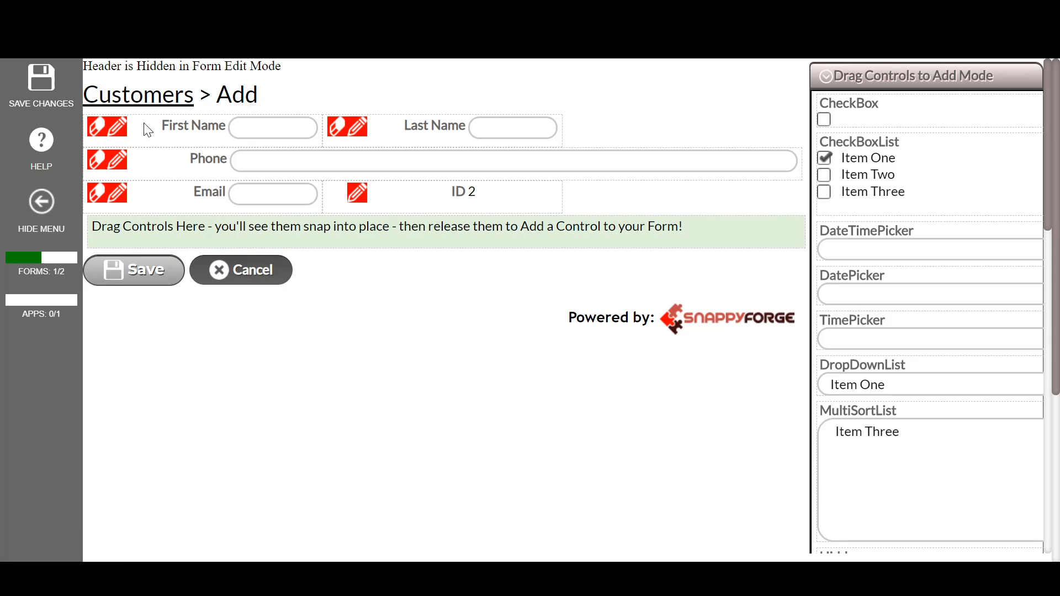
Save the form design, preview the existing customer's edit page, and cancel out.
left_click(52, 97)
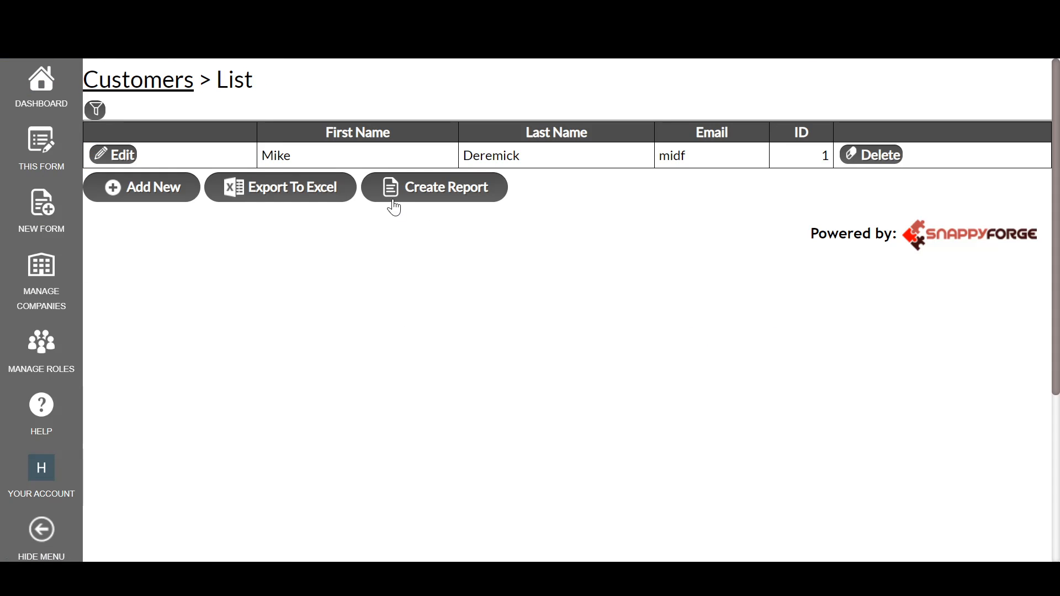
left_click(113, 156)
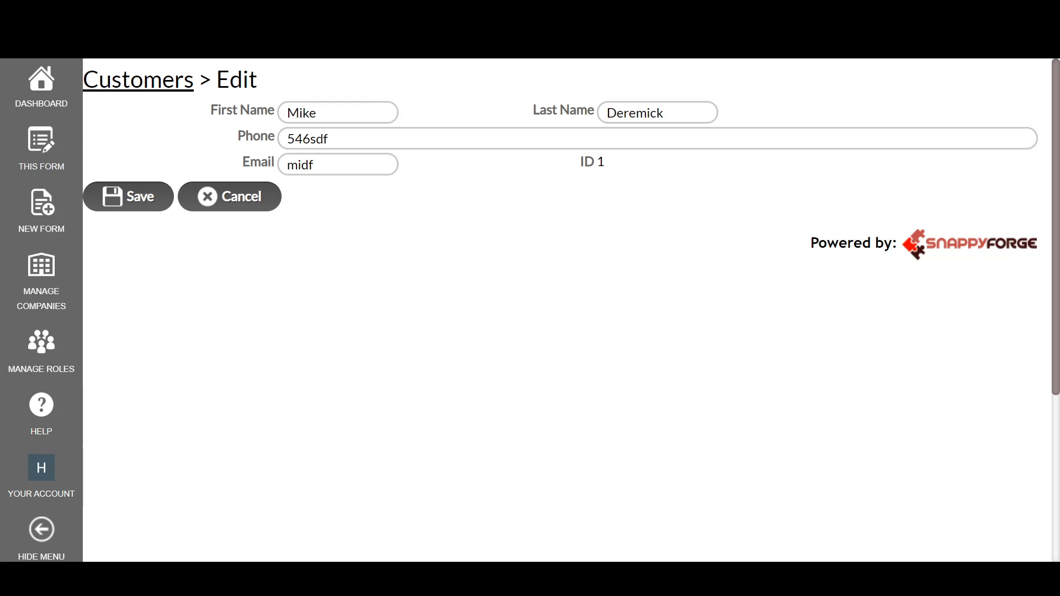
left_click(331, 139)
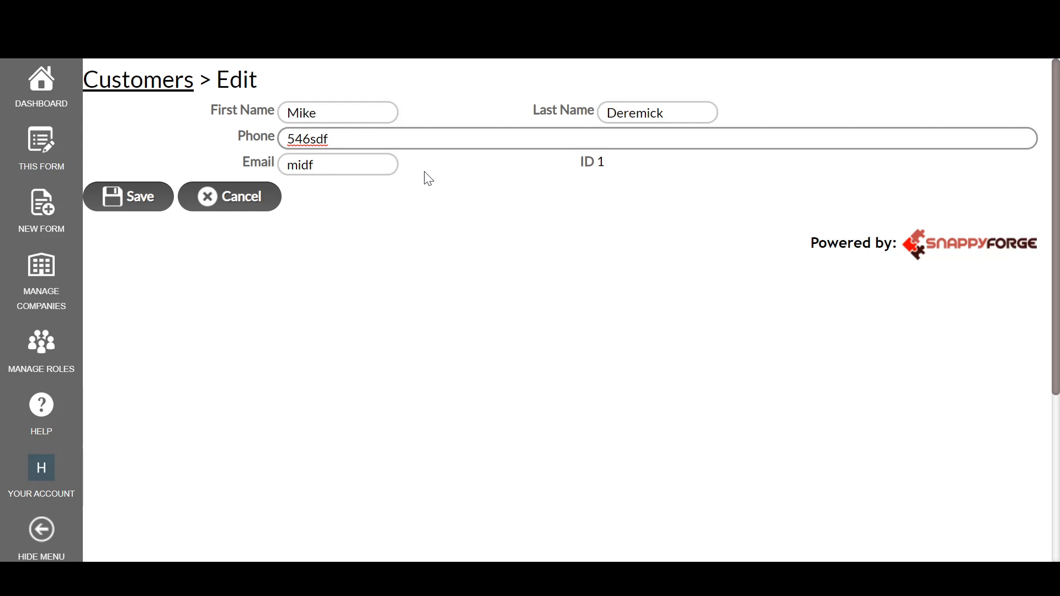
left_click(216, 199)
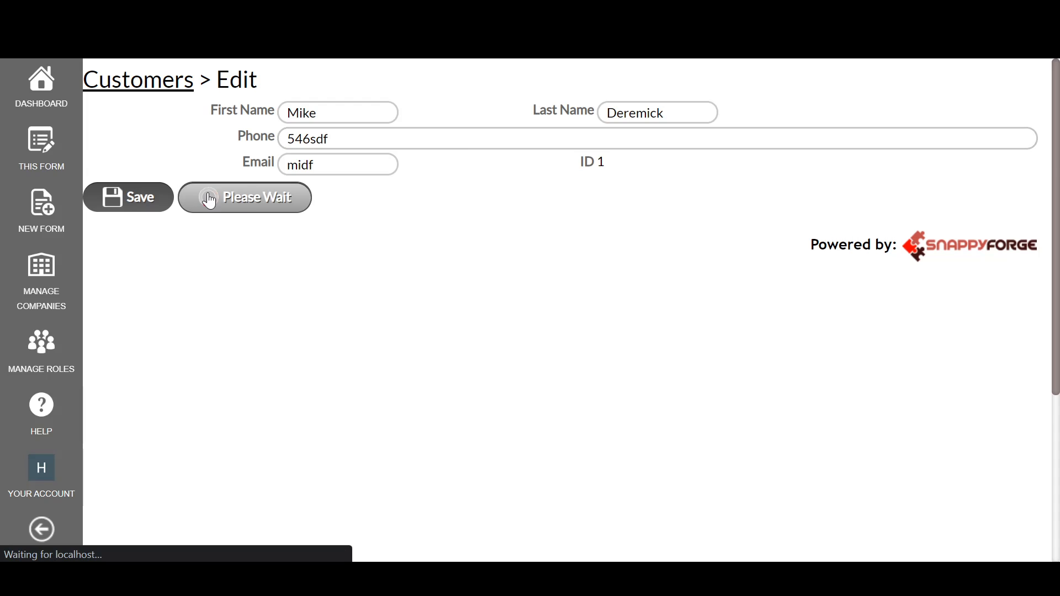
Preview the blank Add New form, now without an ID field, and return to the list.
left_click(153, 198)
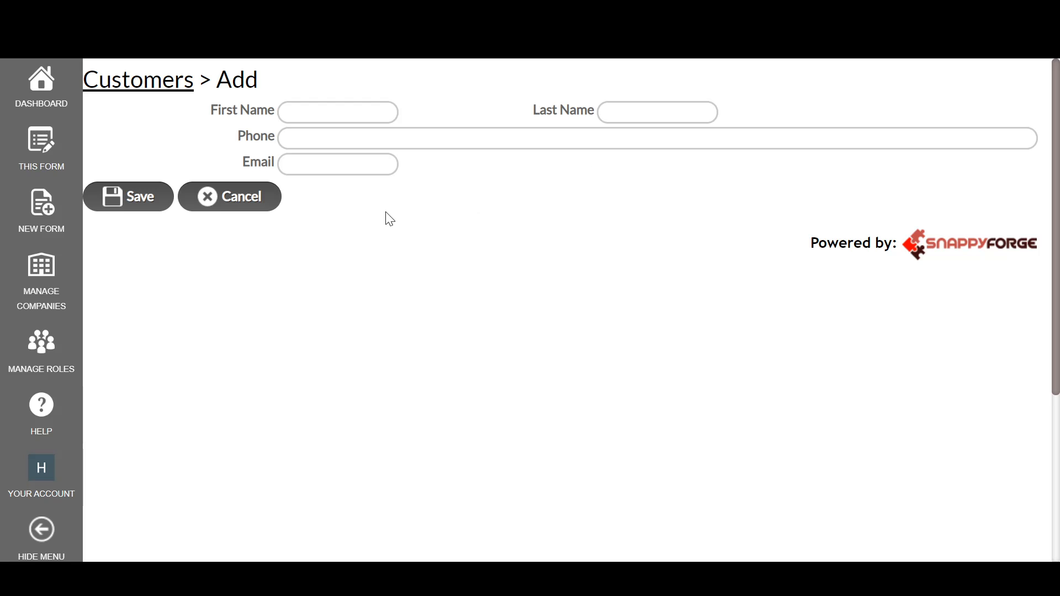
left_click(235, 204)
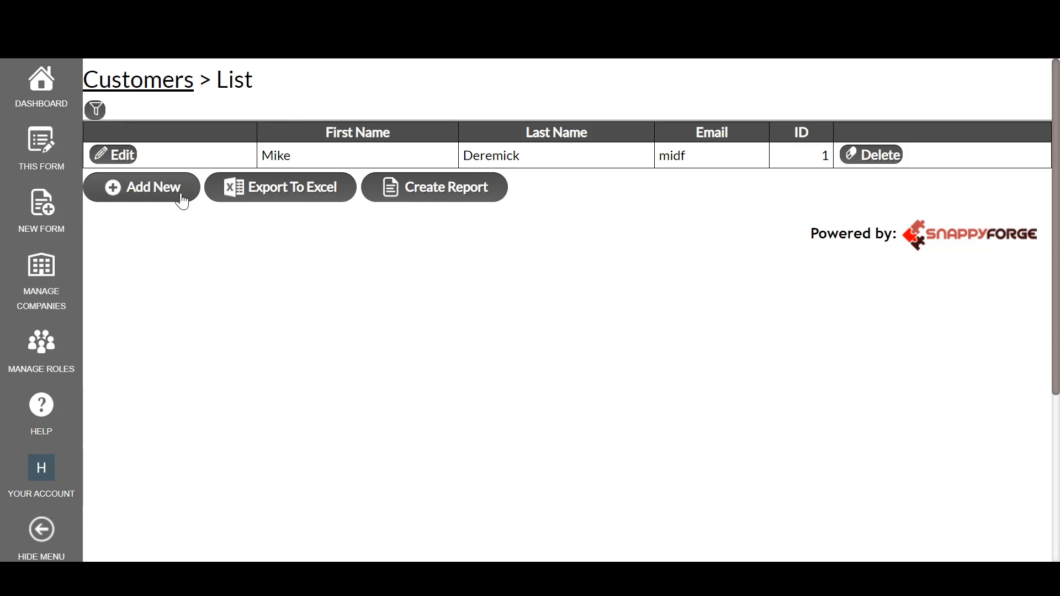
left_click(38, 158)
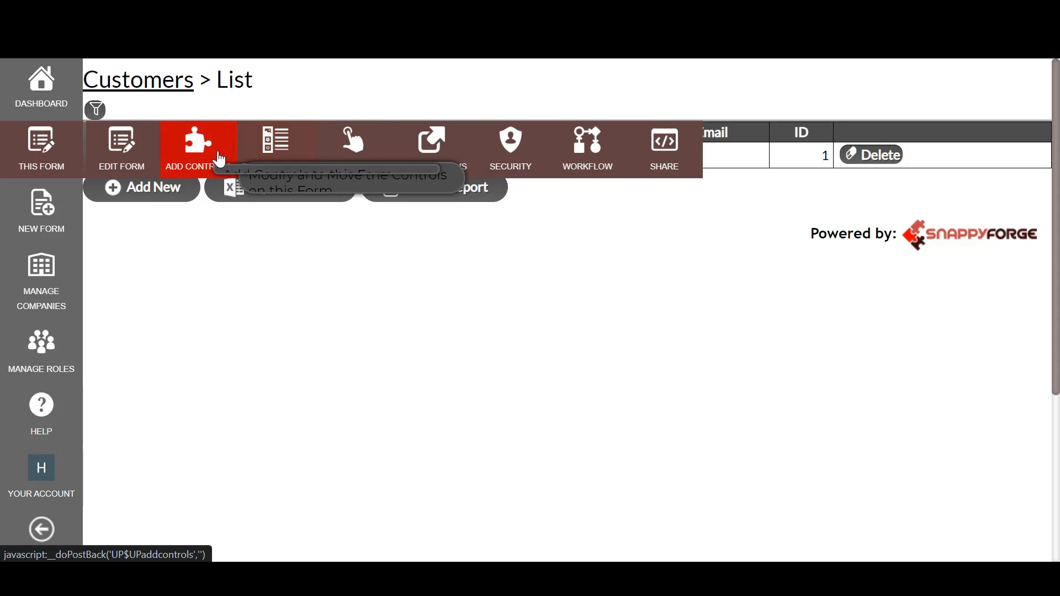
In the add form's design view, open Email's Control Validation and add a new rule.
left_click(219, 160)
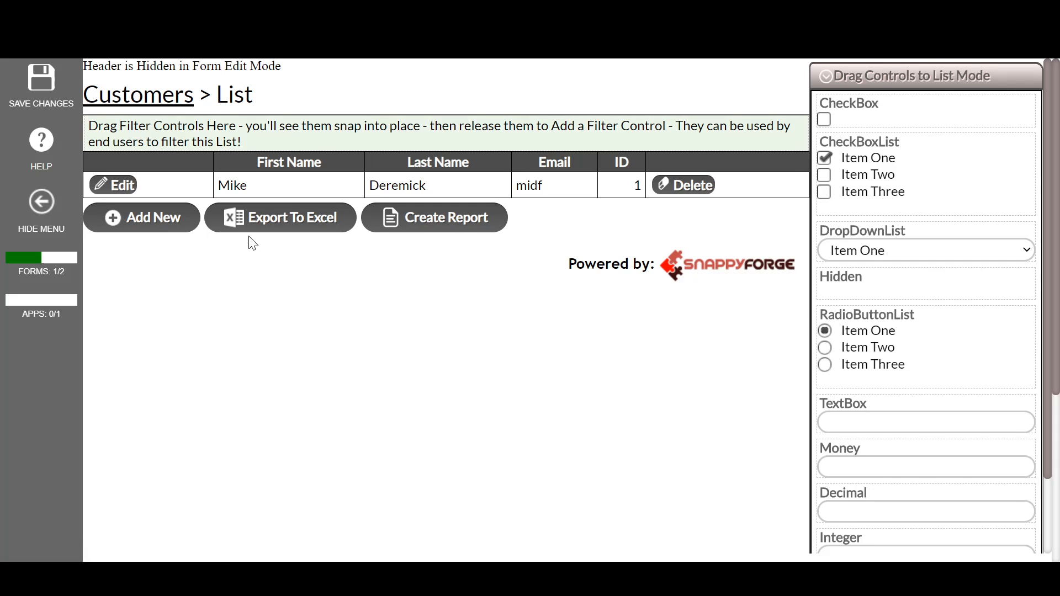
left_click(150, 216)
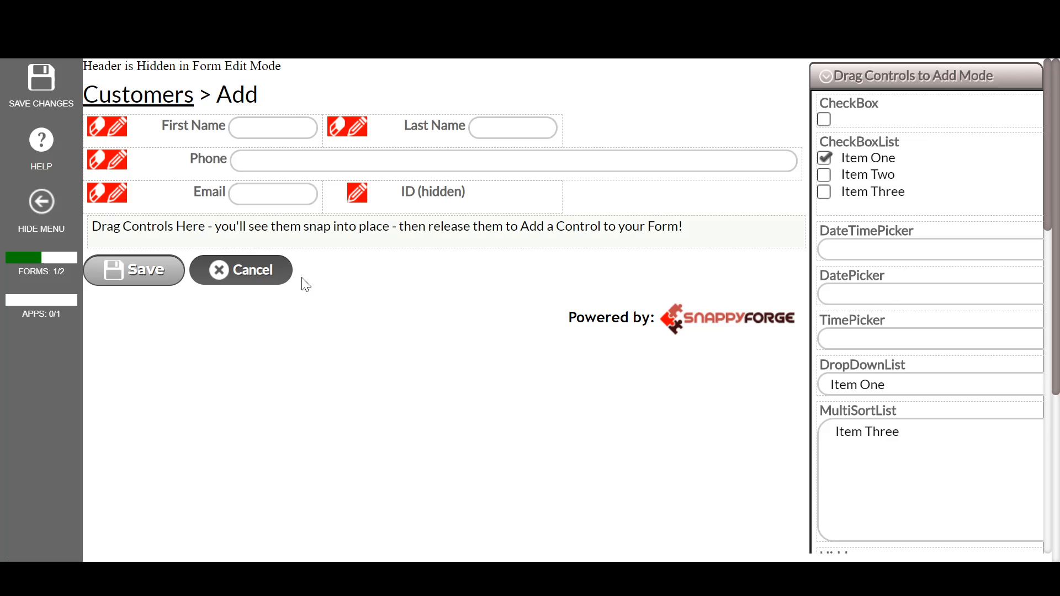
left_click(119, 194)
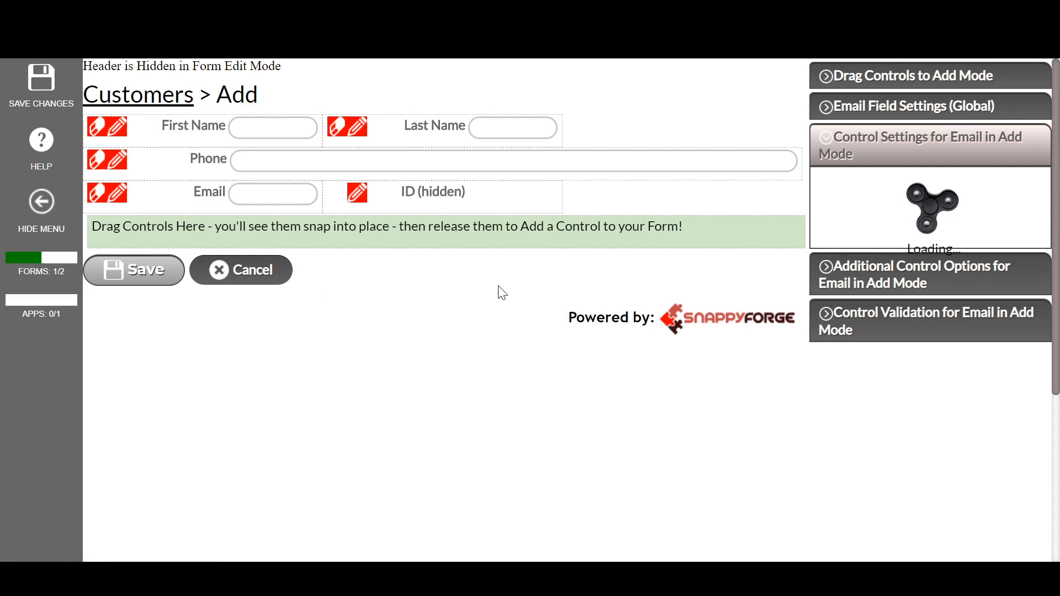
scroll(954, 285, "down", 2)
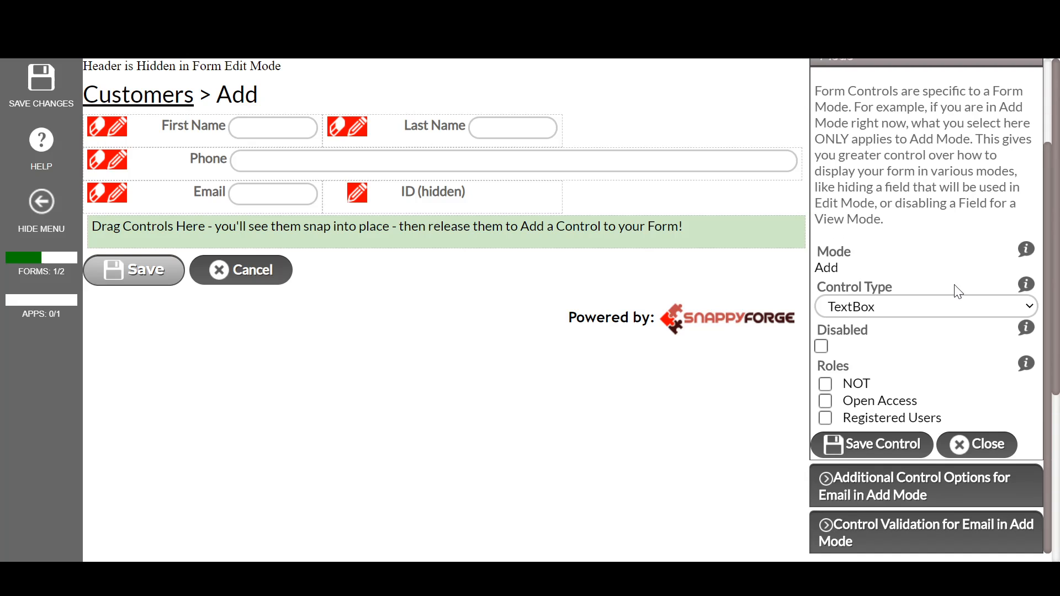
left_click(957, 479)
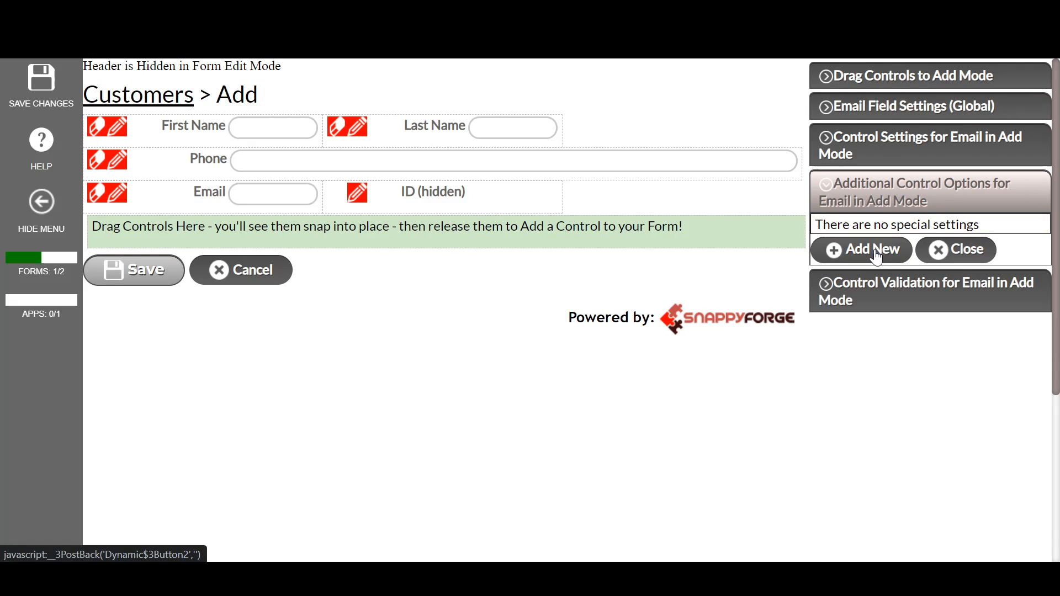
left_click(871, 296)
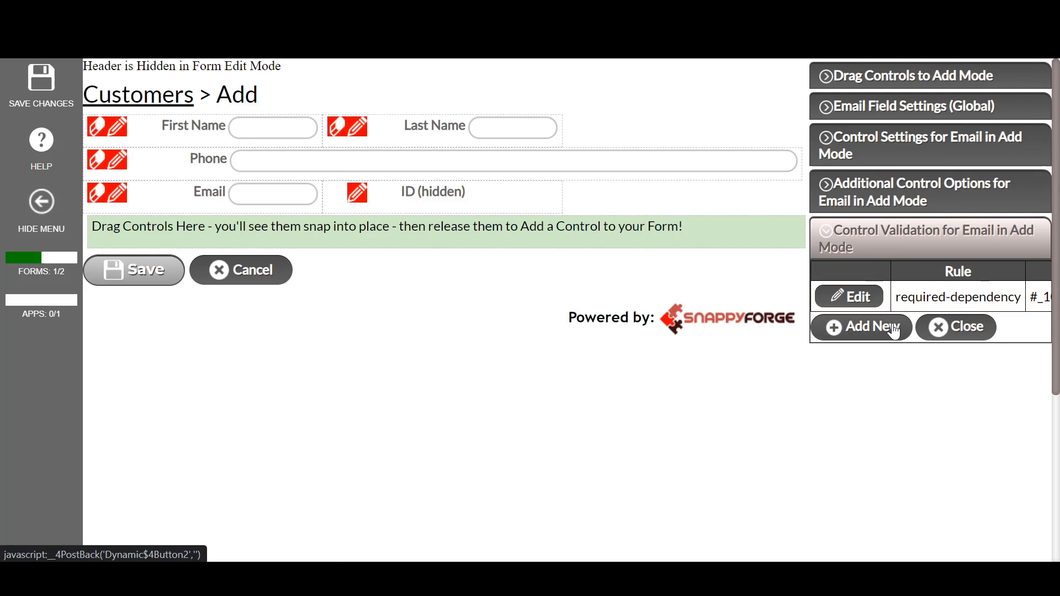
left_click(873, 325)
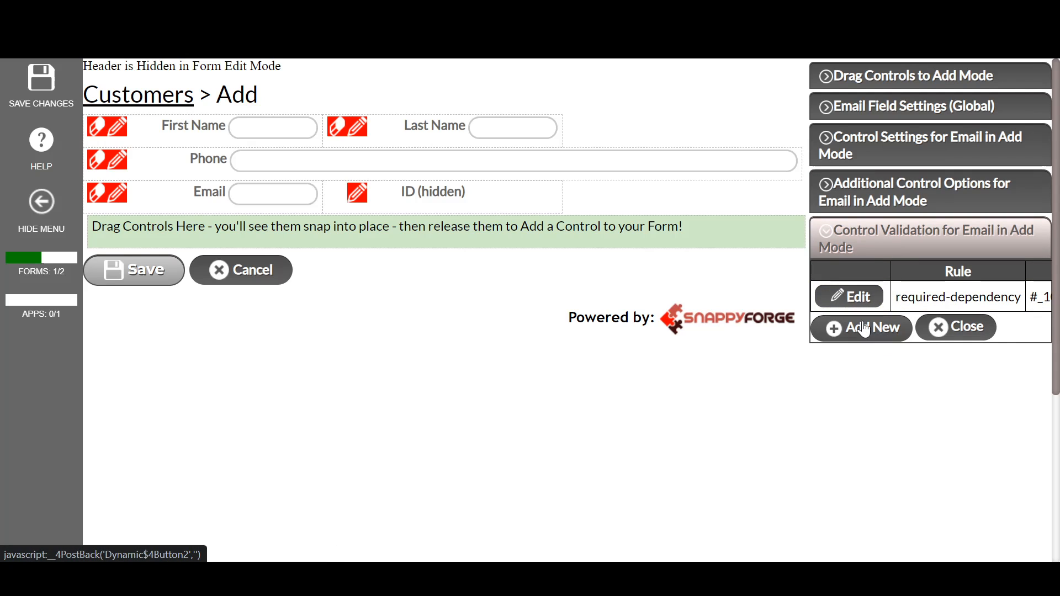
Add a required rule to Email with the message 'Email is required!'.
scroll(886, 331, "down", 3)
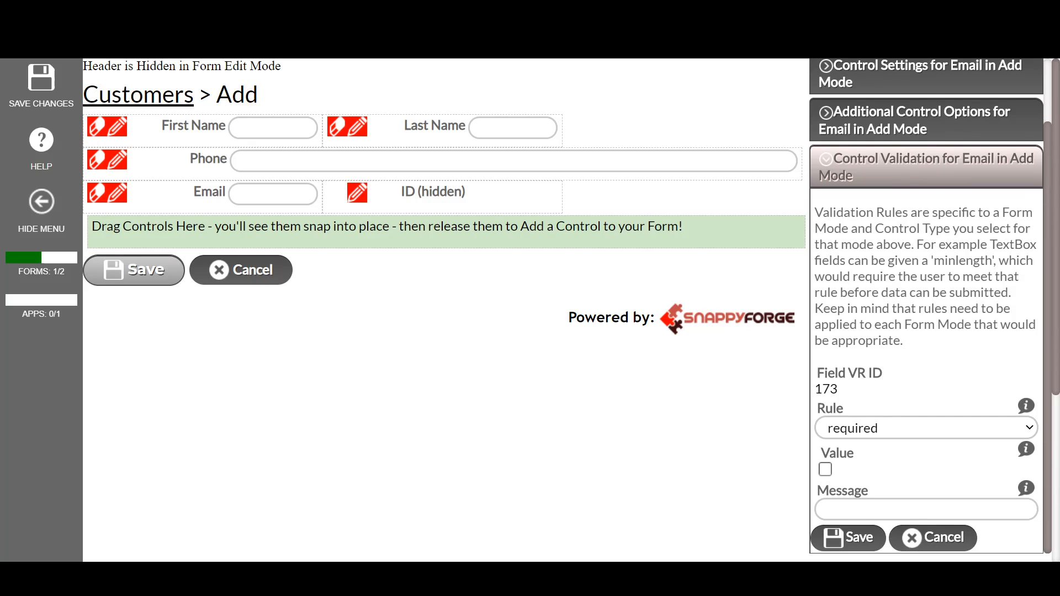
scroll(885, 330, "down", 2)
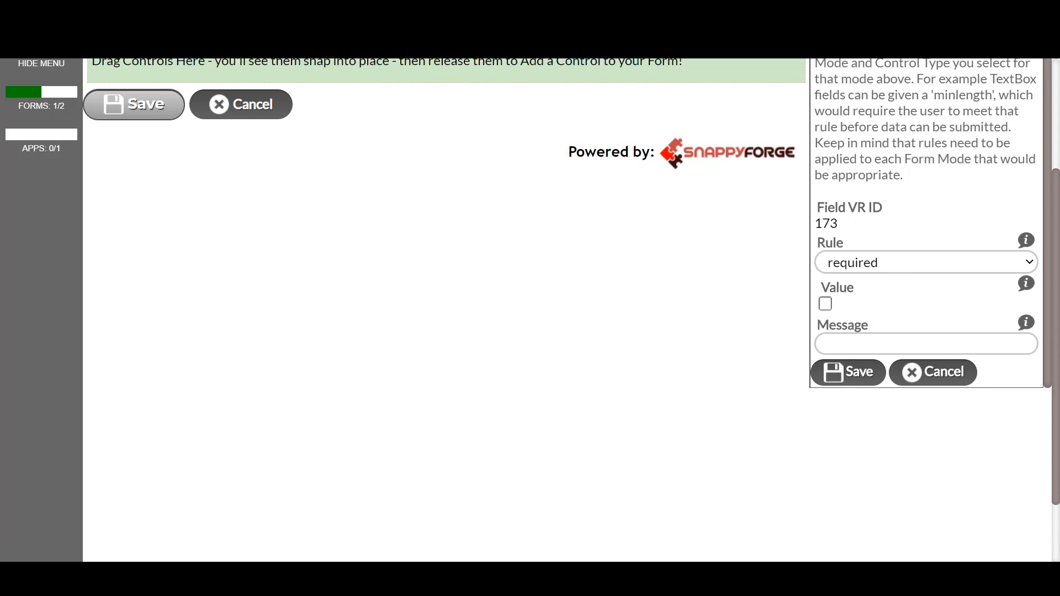
left_click(826, 304)
left_click(823, 345)
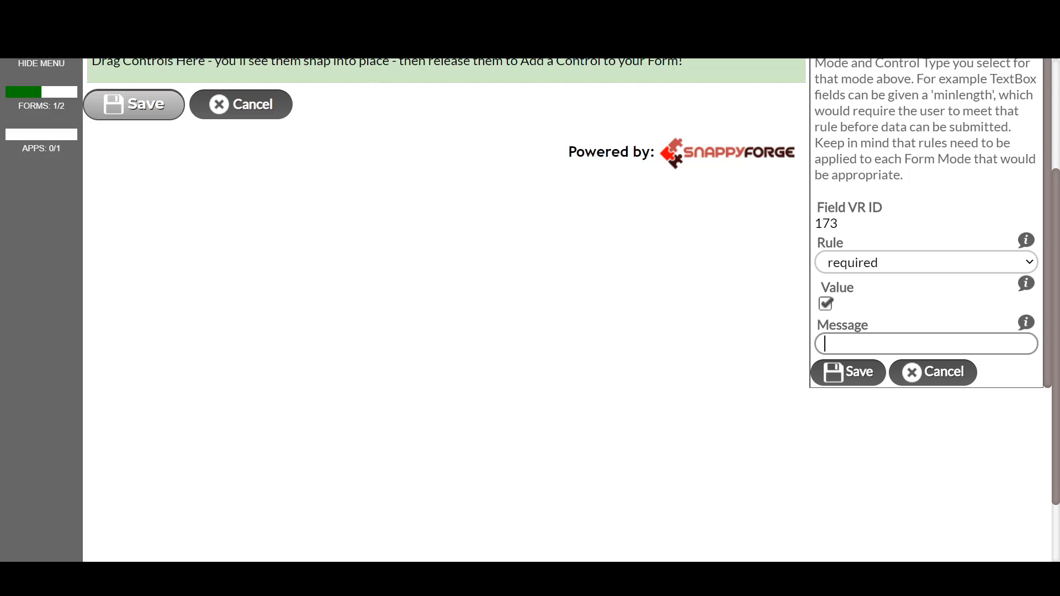
type("Email is required!")
left_click(858, 372)
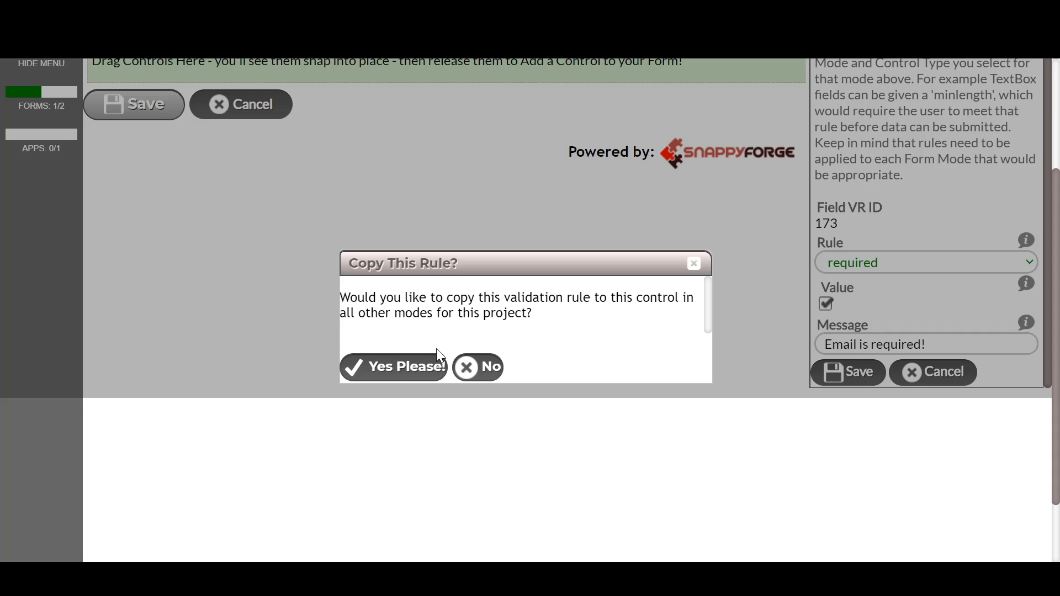
Copy the required rule to all other modes and start another Email rule.
left_click(399, 365)
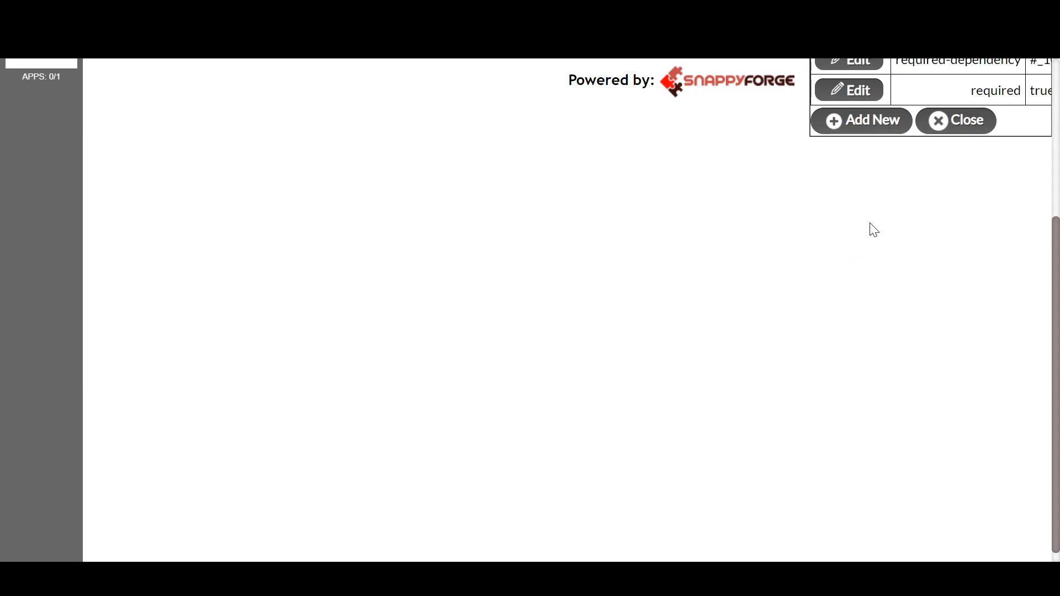
scroll(877, 202, "up", 3)
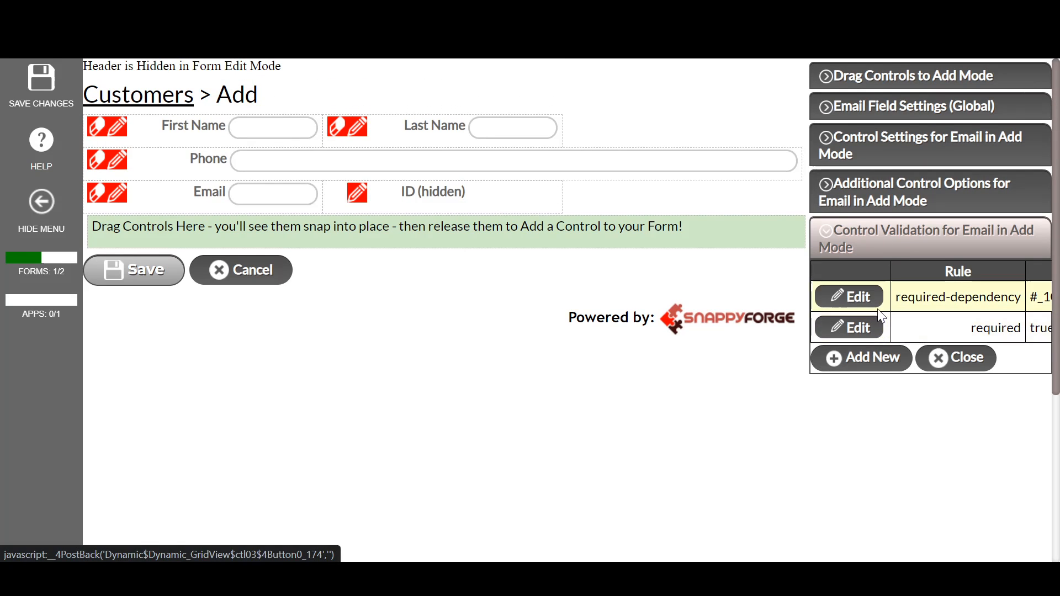
left_click(863, 359)
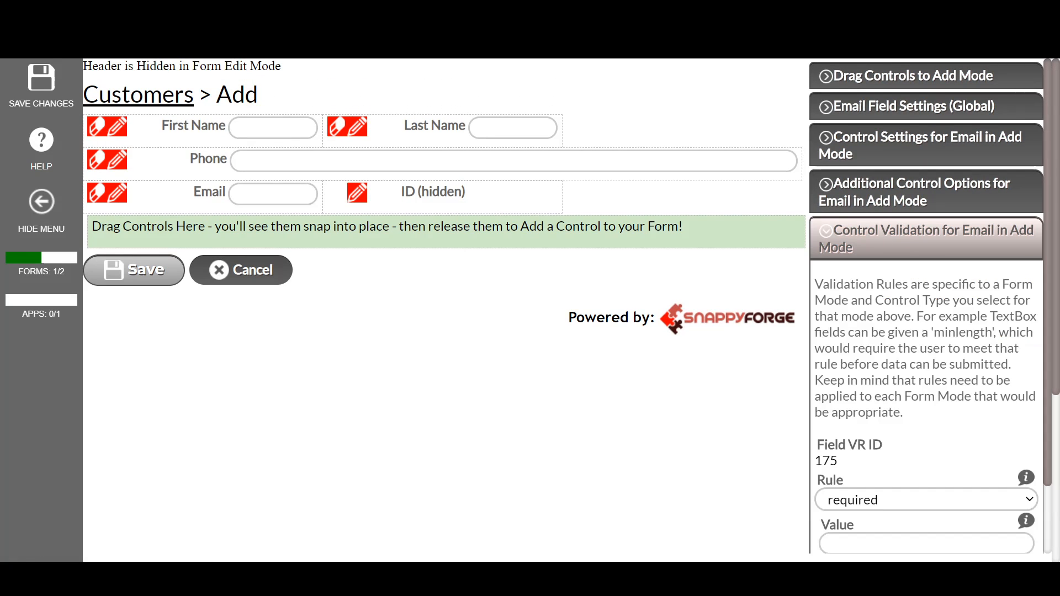
Set up an email-format rule on Email with the message 'Must be a valid Email!'.
scroll(880, 355, "down", 1)
left_click(917, 429)
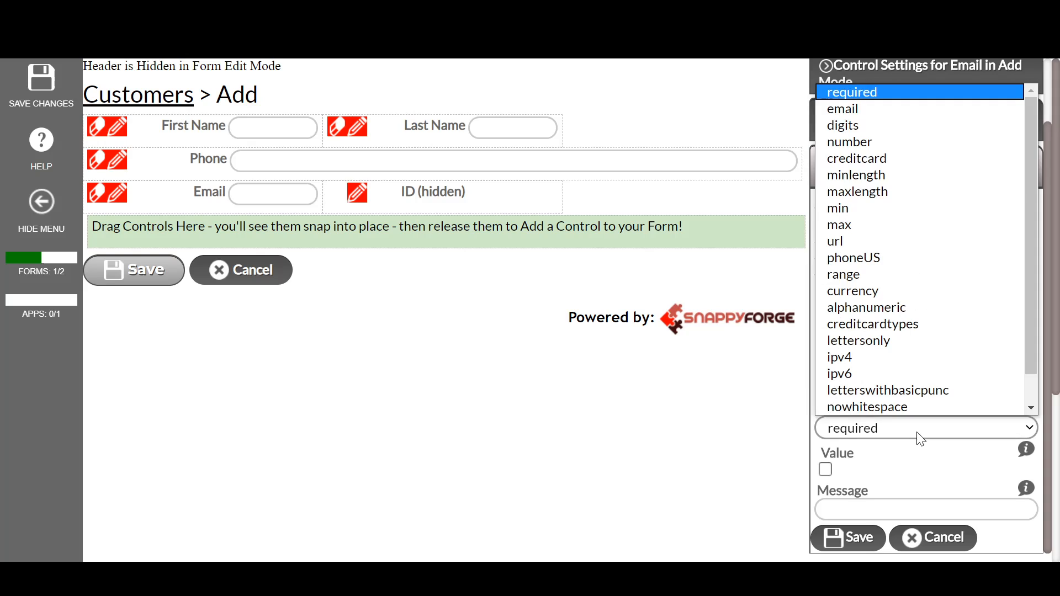
left_click(906, 92)
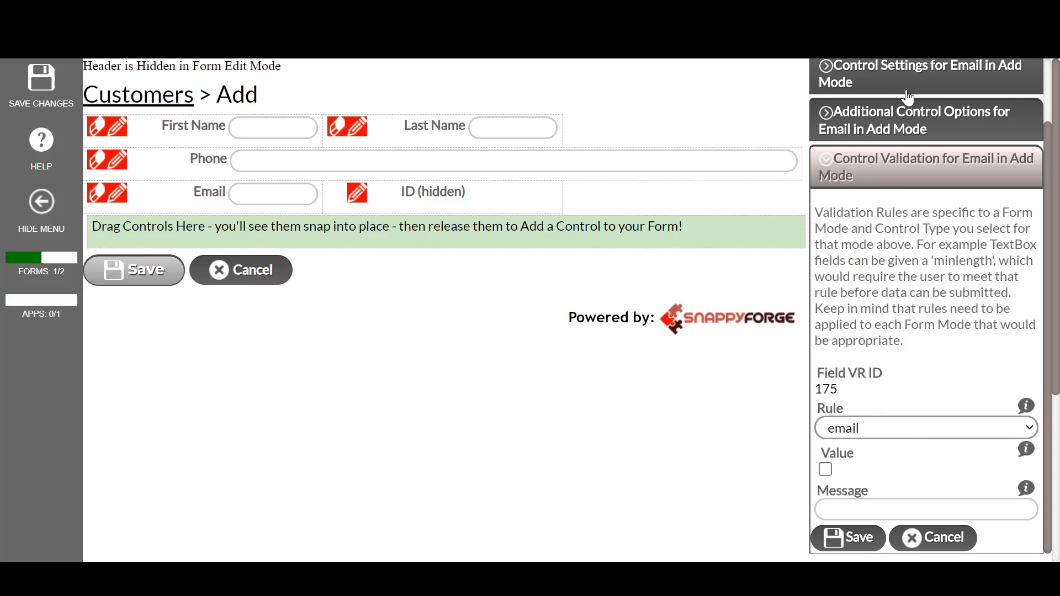
left_click(826, 470)
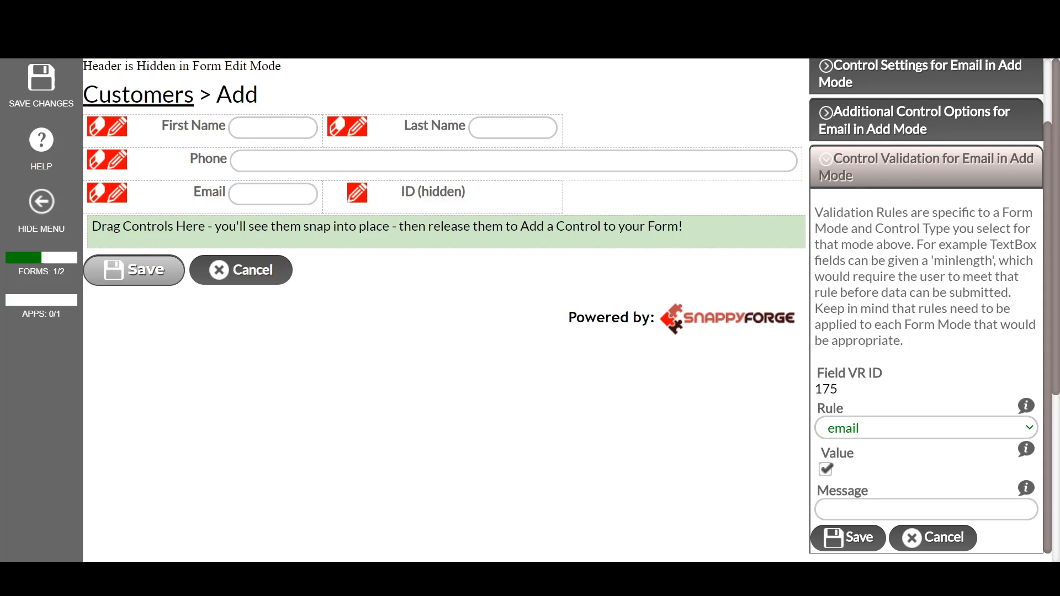
key("Tab")
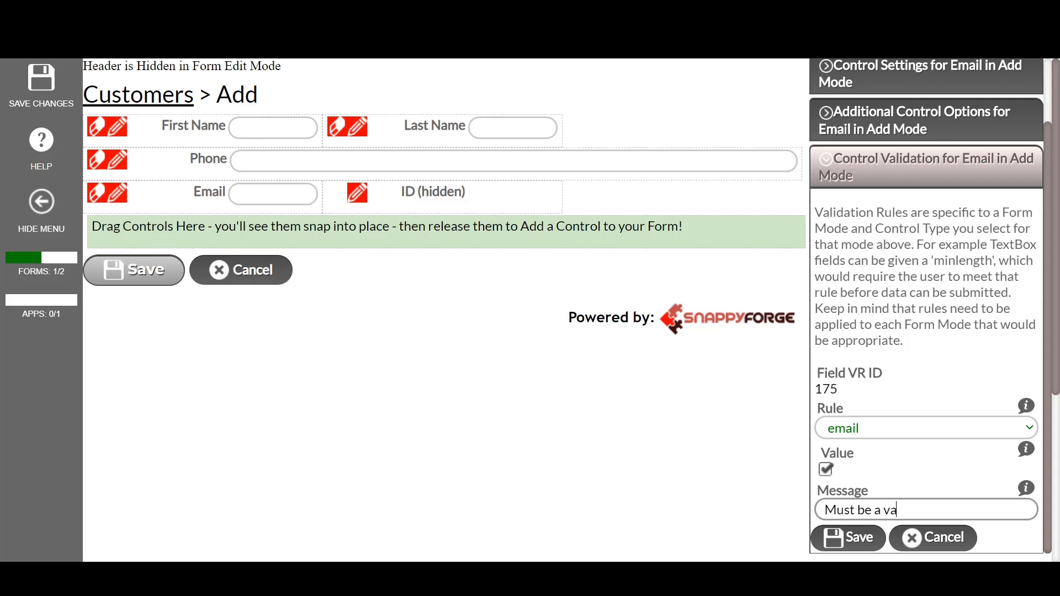
type("Must be a valid Email!")
Save the email rule, copy it to all modes, and save the form design changes.
left_click(827, 547)
left_click(419, 376)
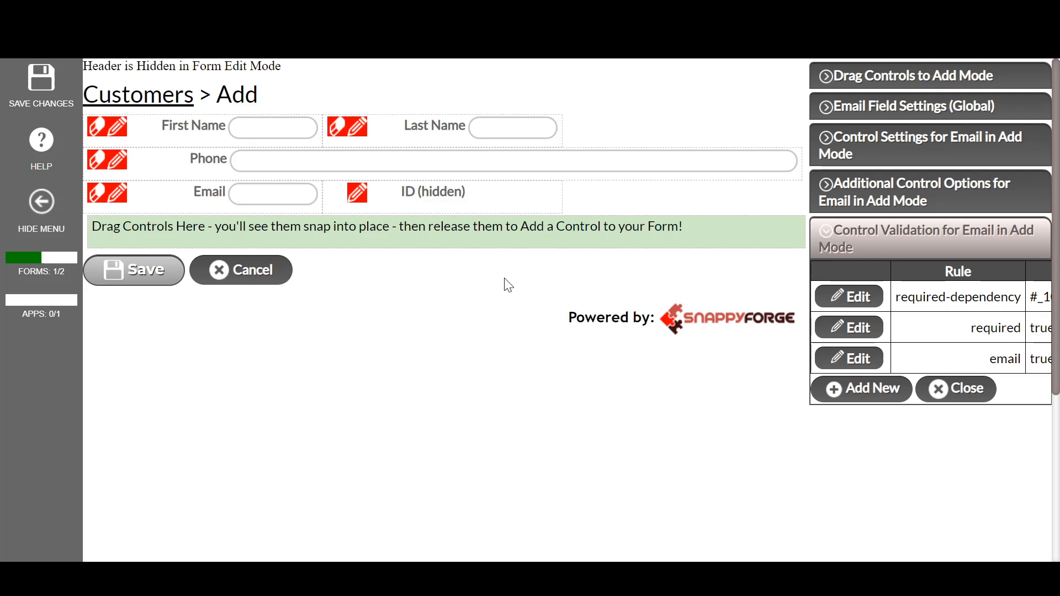
left_click(30, 84)
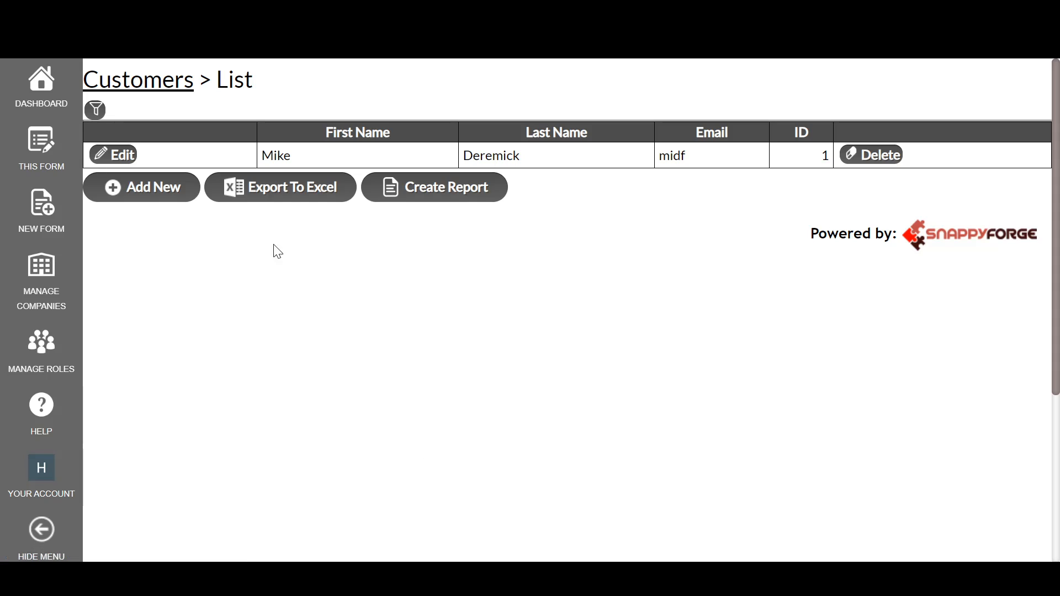
On a new customer form, enter a test email address, then delete it to show 'Email is required!'.
left_click(151, 185)
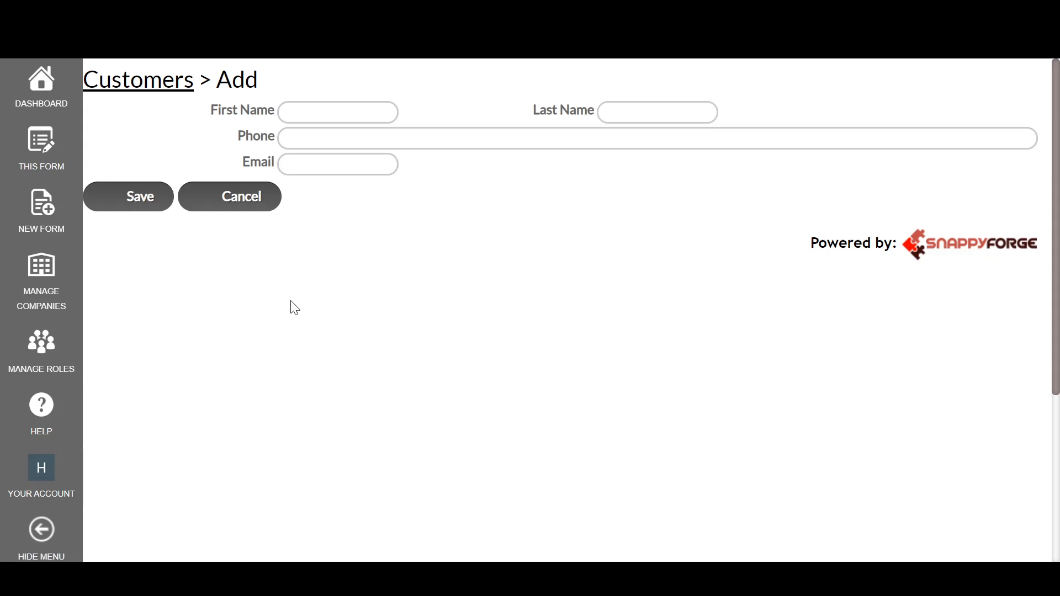
left_click(138, 197)
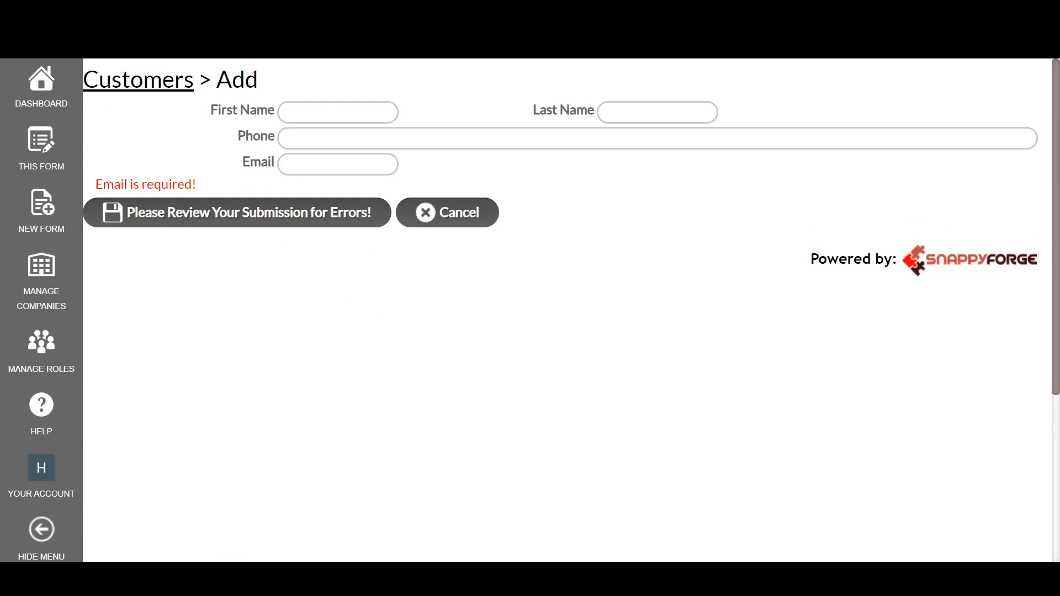
type("dfrg")
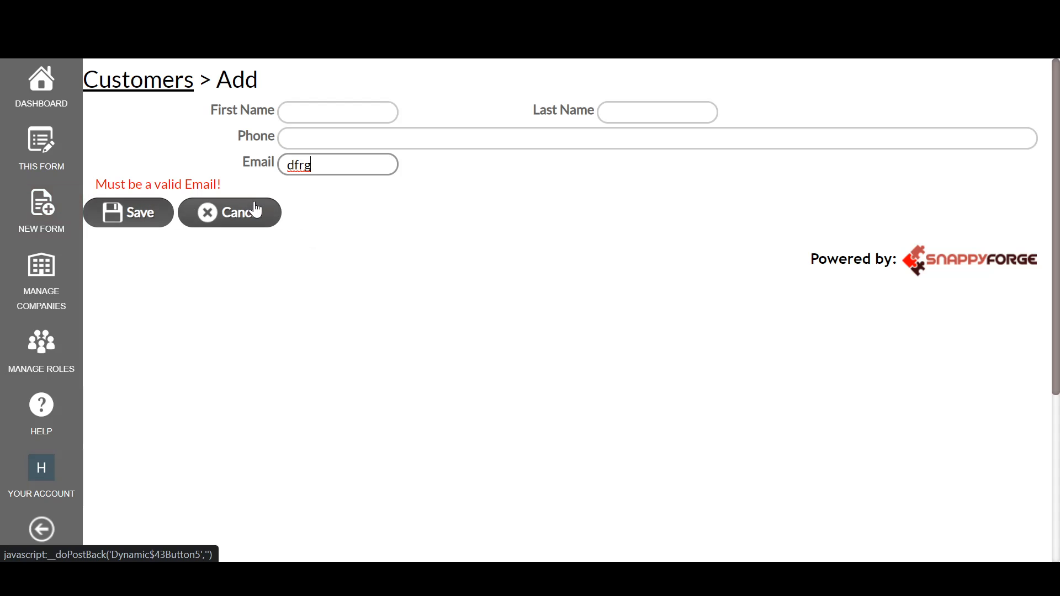
type("@fr")
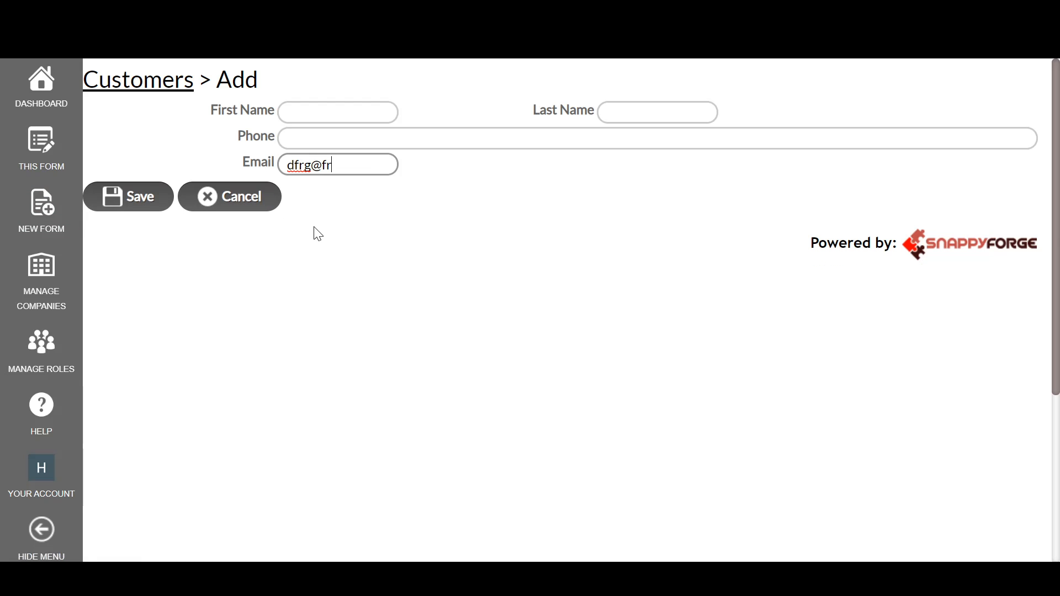
type("e.")
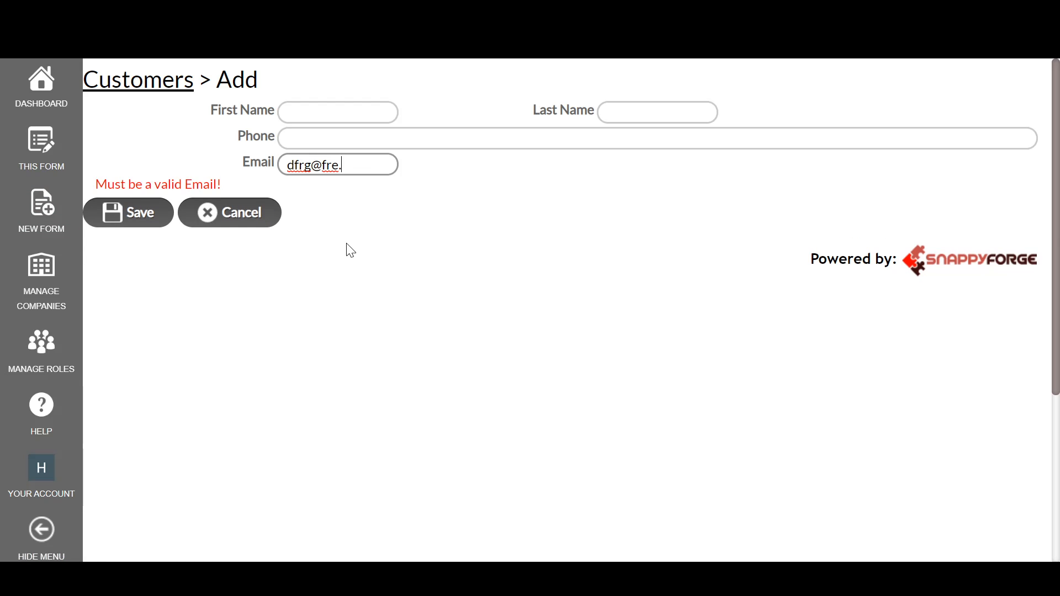
type("conm")
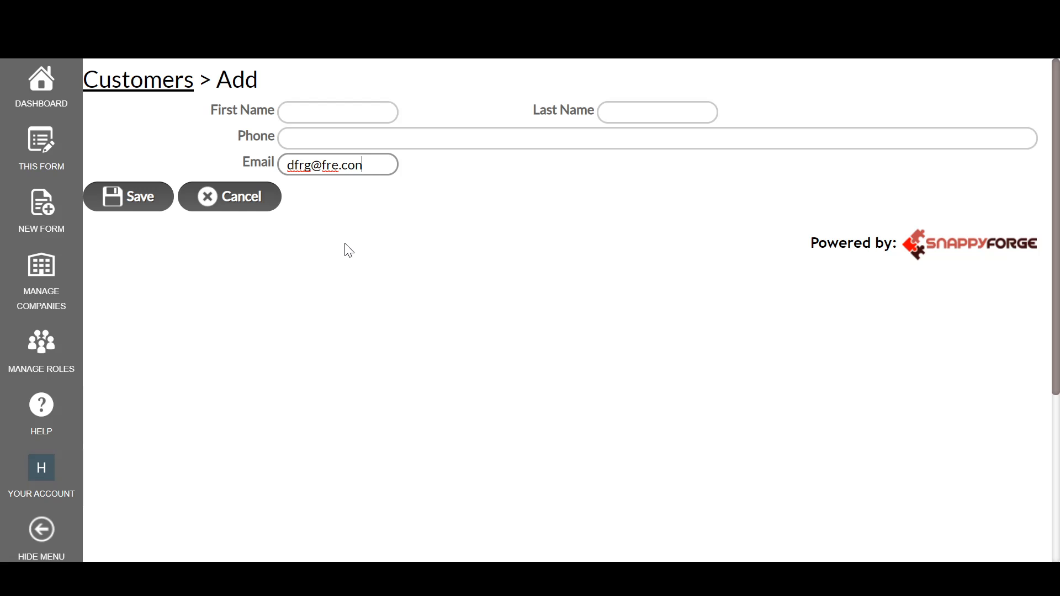
left_click_drag(366, 166, 257, 171)
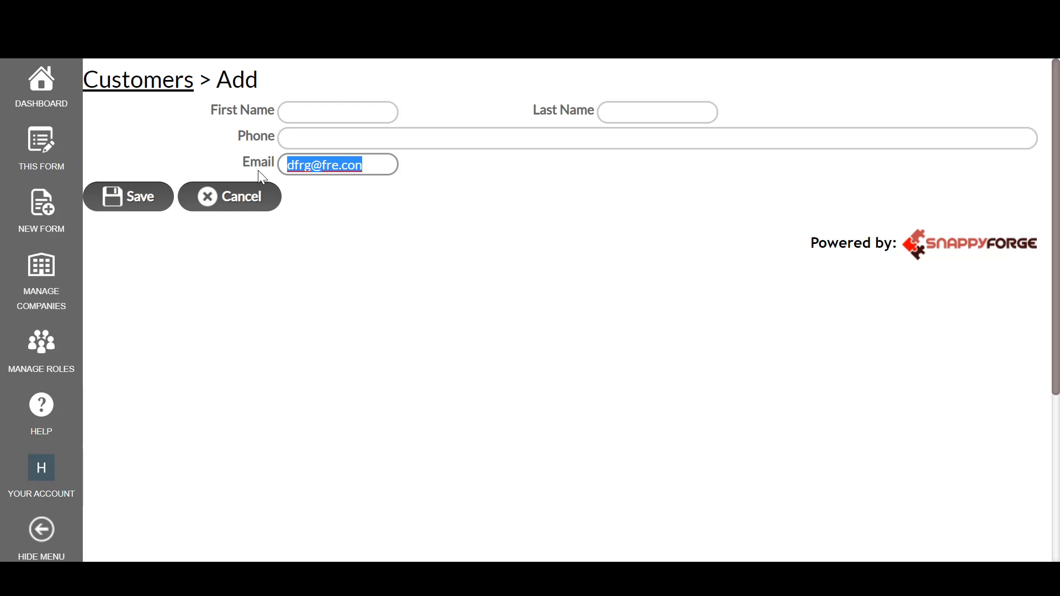
key("BackSpace")
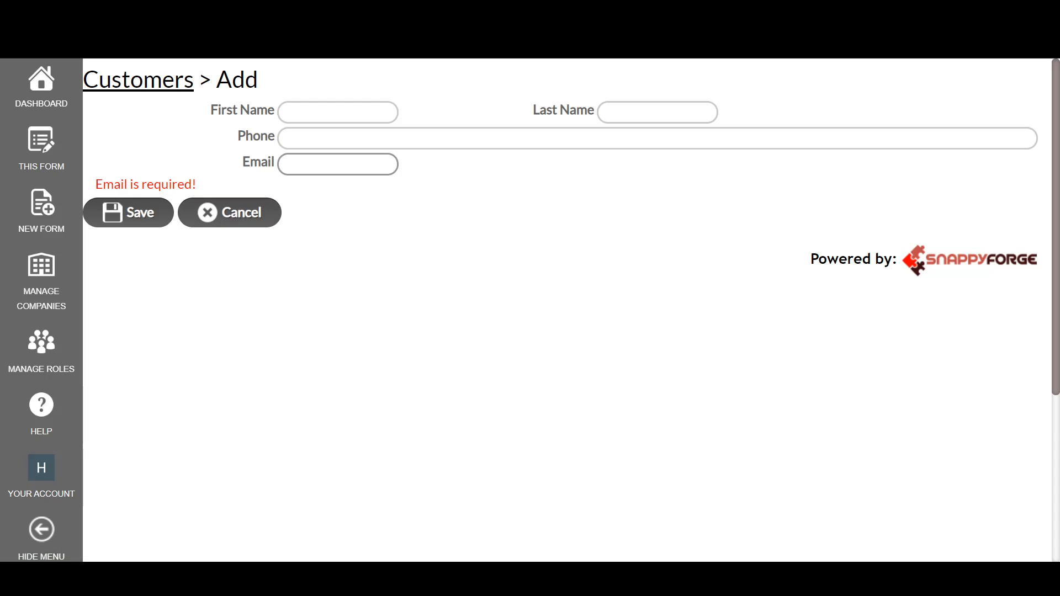
left_click(332, 139)
left_click(257, 151)
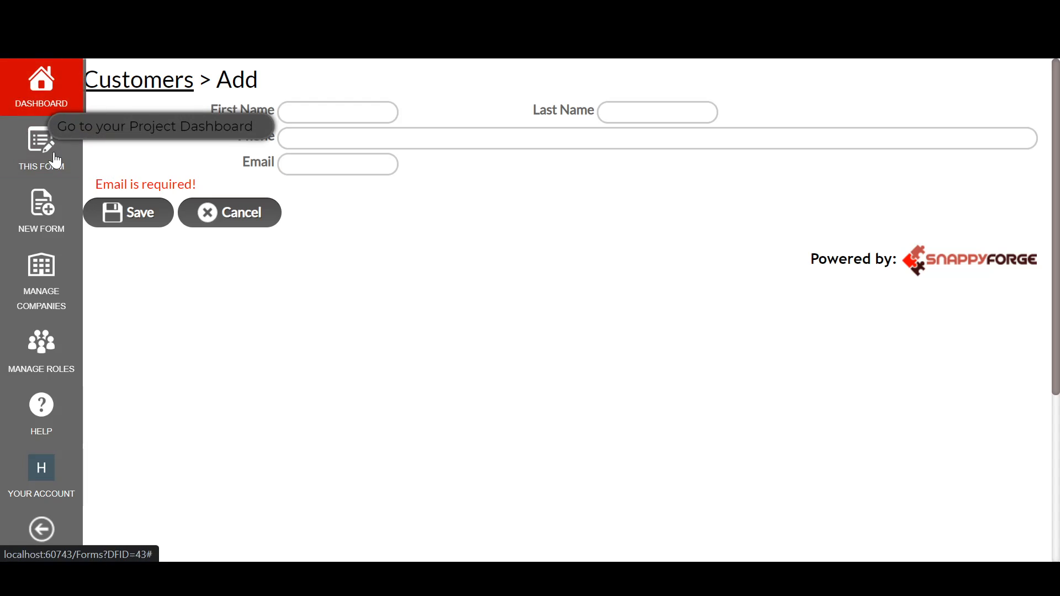
Add a required rule to Phone with message 'Phone is Required!', copied to all modes.
mouse_move(53, 157)
left_click(281, 160)
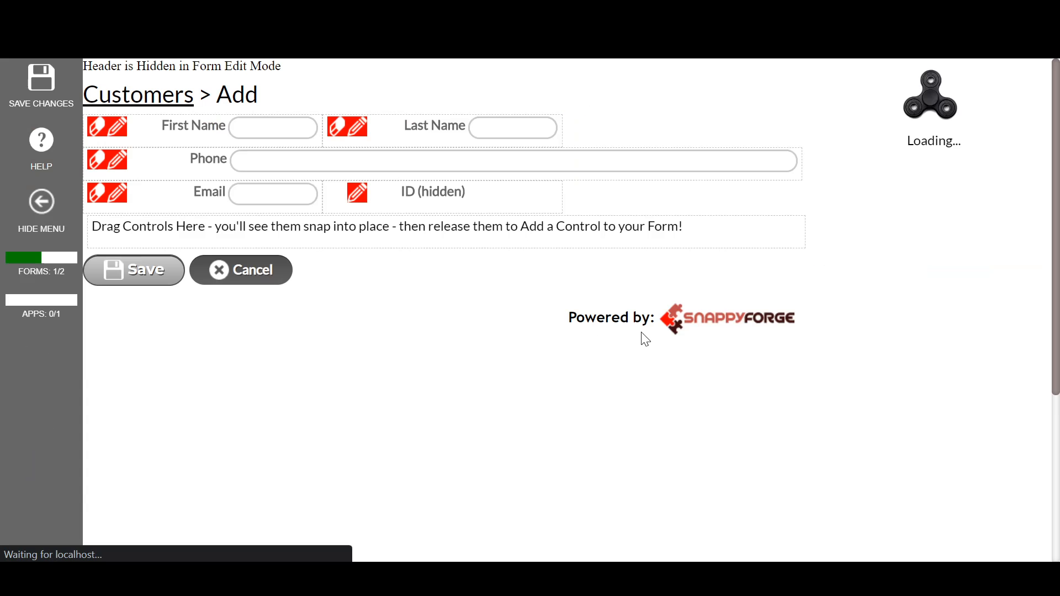
left_click(117, 160)
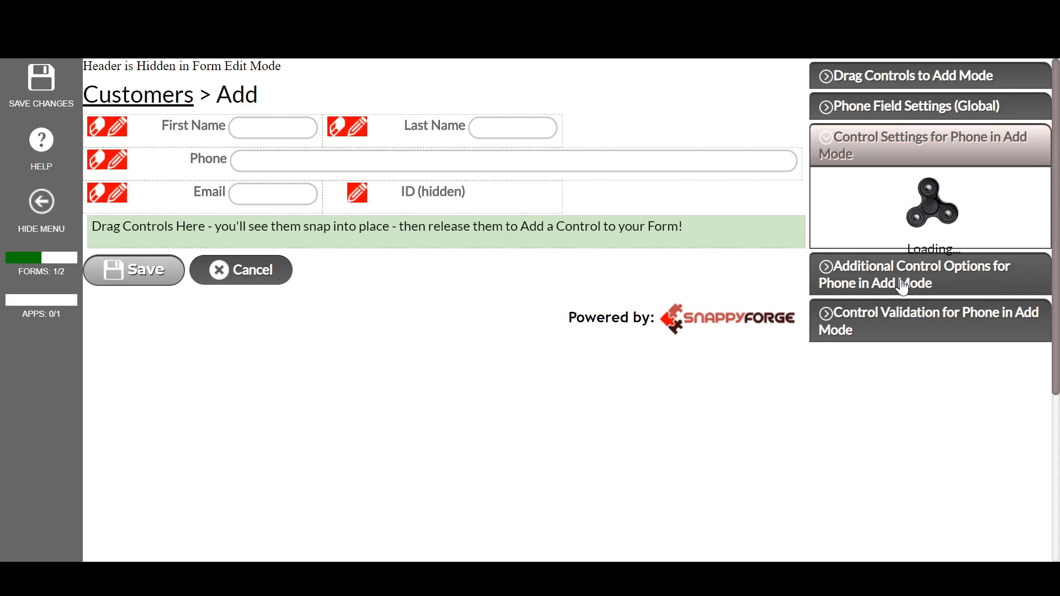
scroll(861, 365, "down", 1)
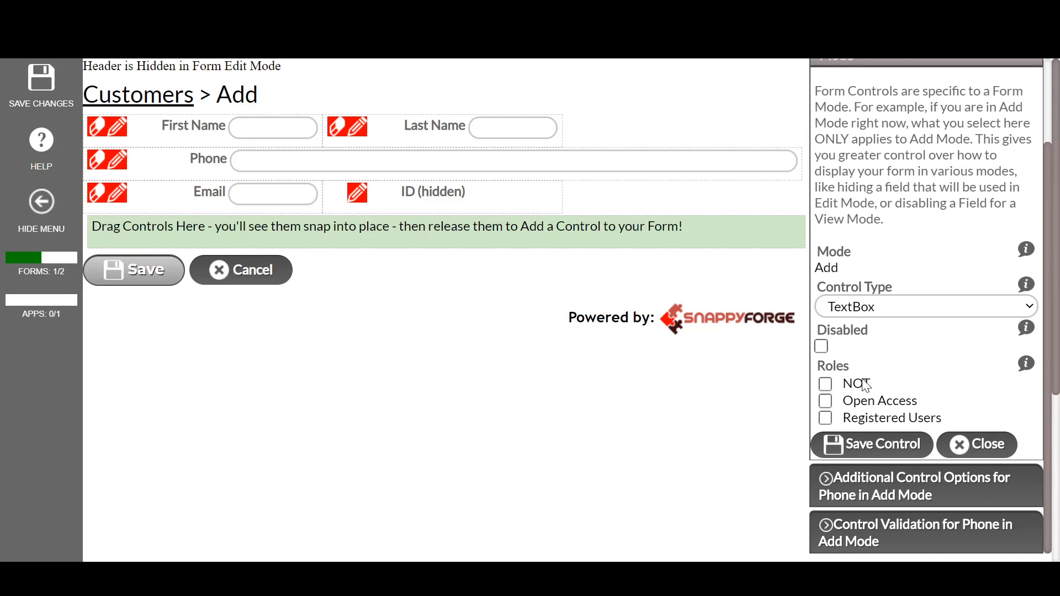
left_click(895, 513)
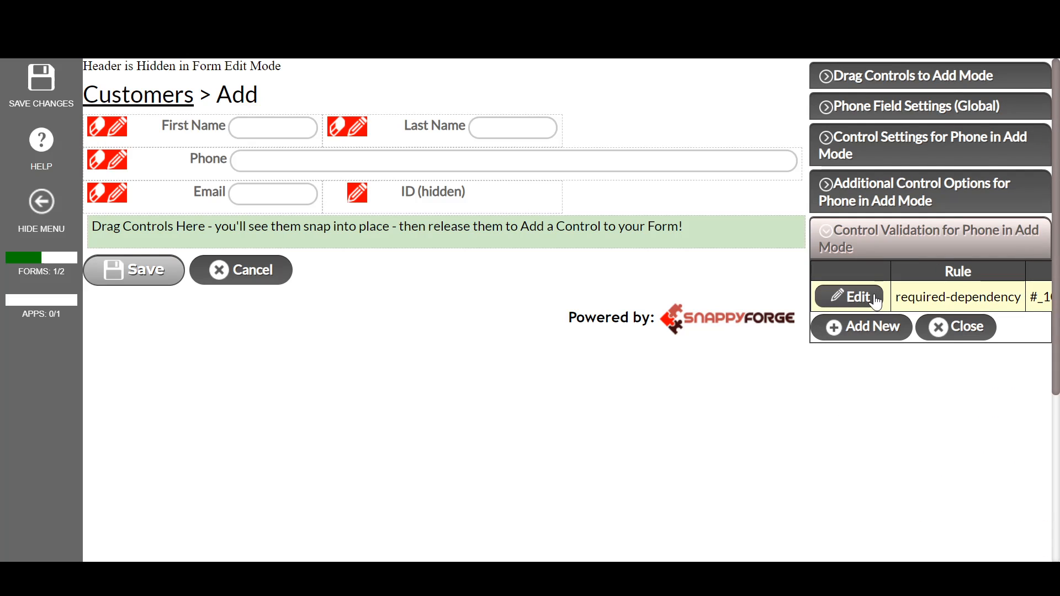
left_click(869, 328)
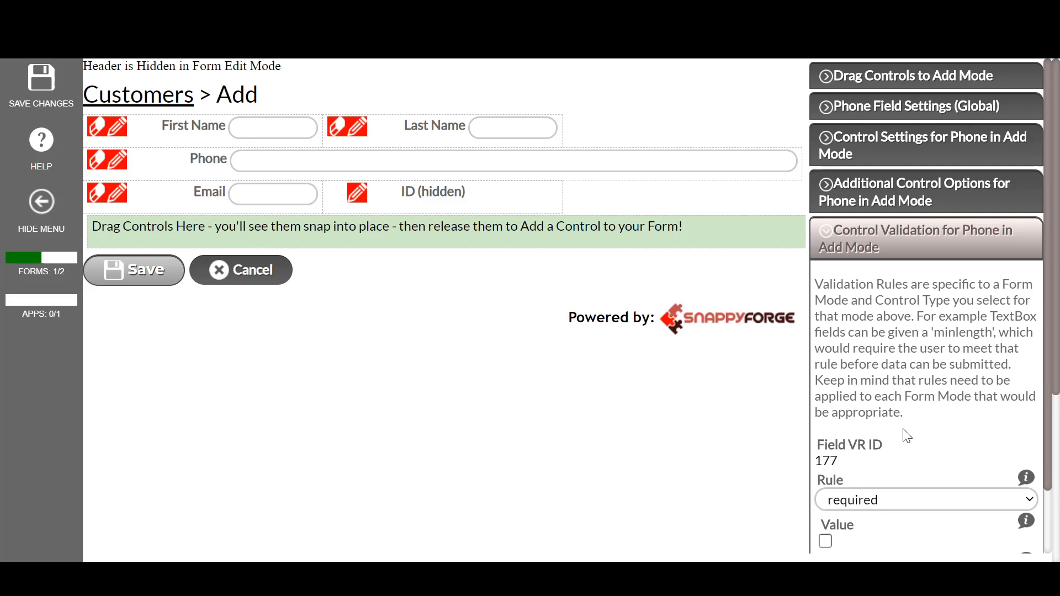
scroll(902, 433, "down", 1)
left_click(894, 509)
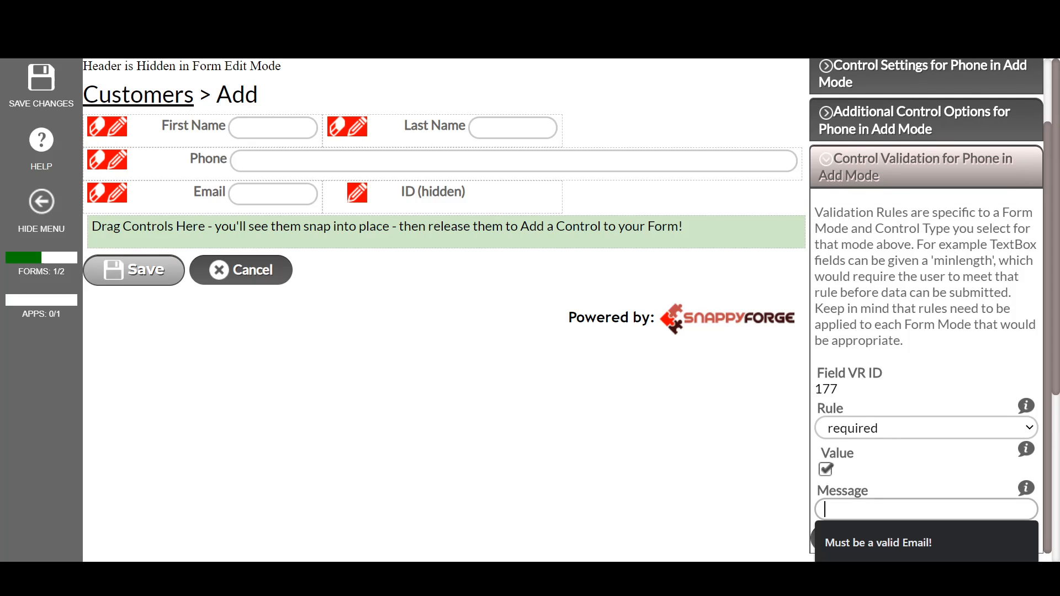
type("Phone is Required!")
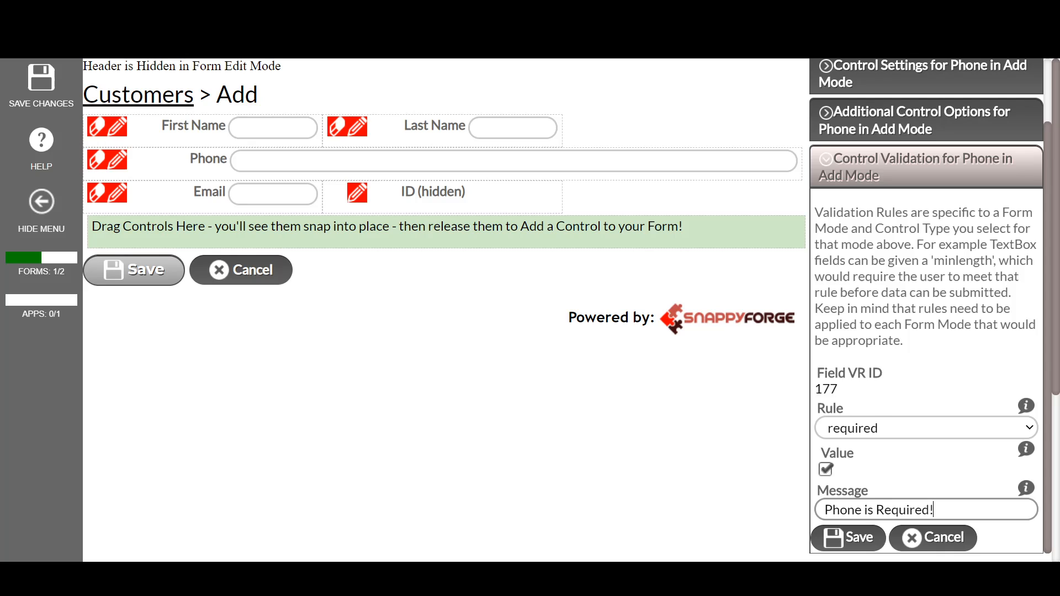
left_click(853, 535)
left_click(425, 376)
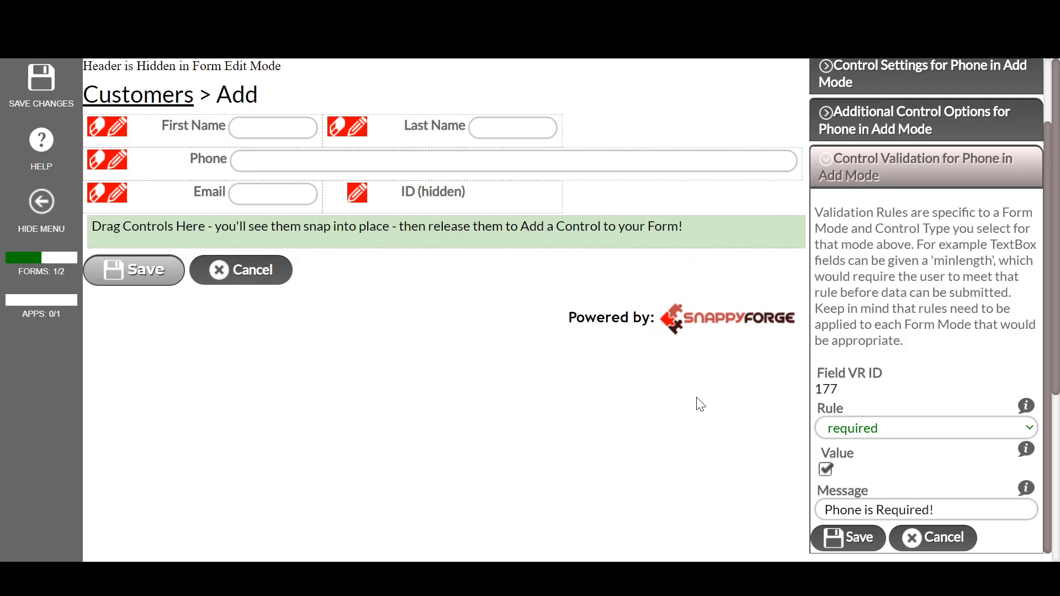
Add a phoneUS format rule to Phone with message 'Phone must be valid!', copied to all modes.
left_click(868, 359)
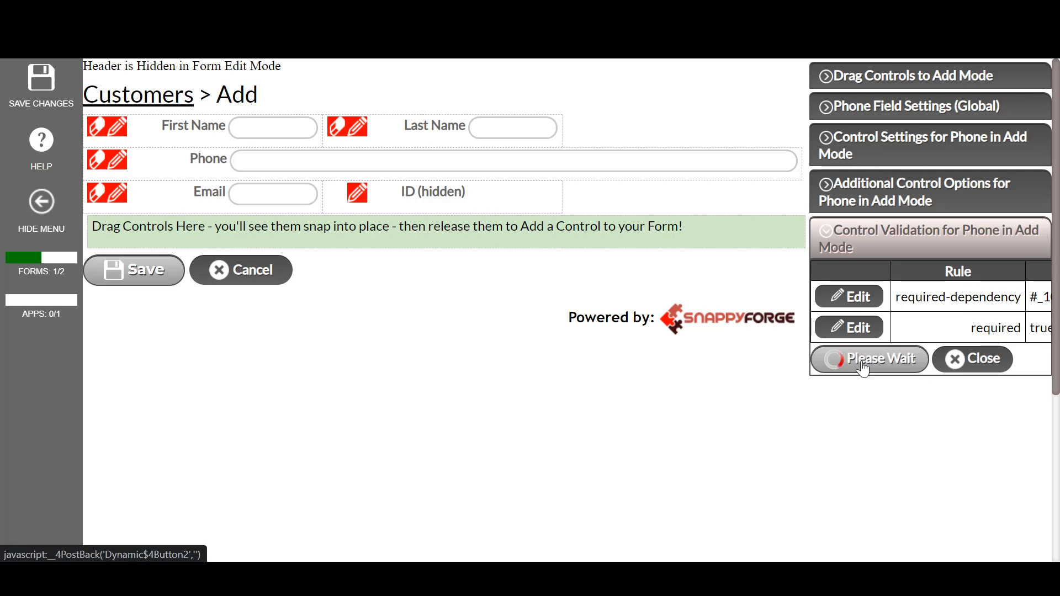
scroll(880, 409, "down", 2)
left_click(883, 428)
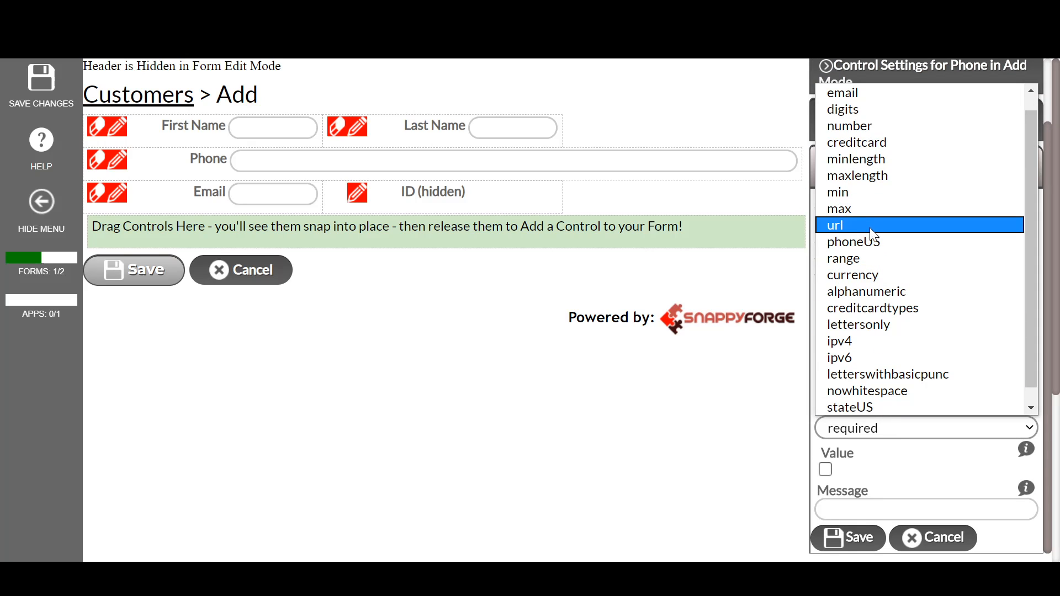
left_click(869, 242)
left_click(826, 469)
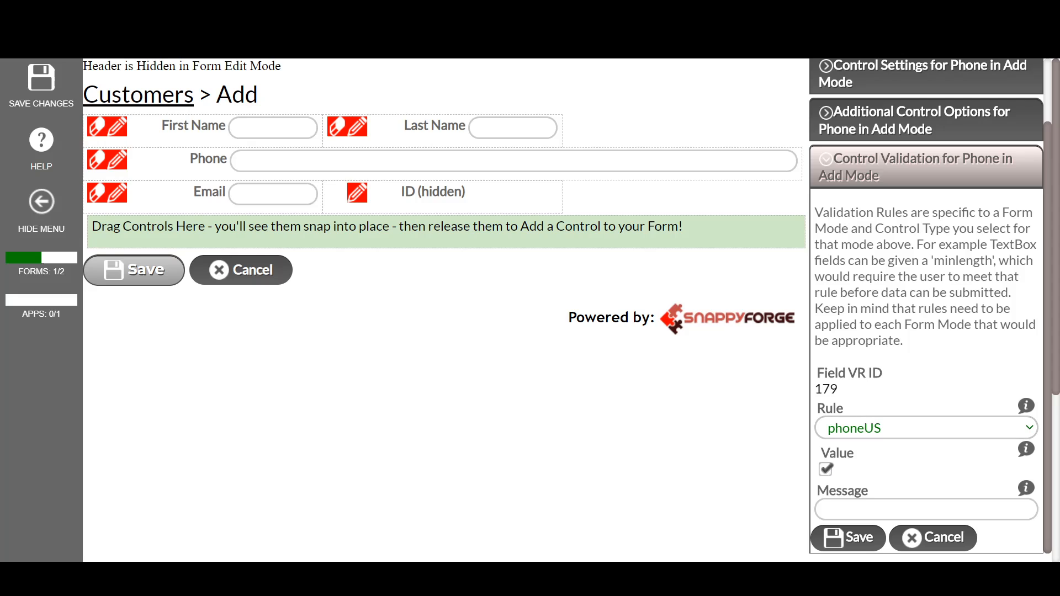
key("Tab")
type("Ph")
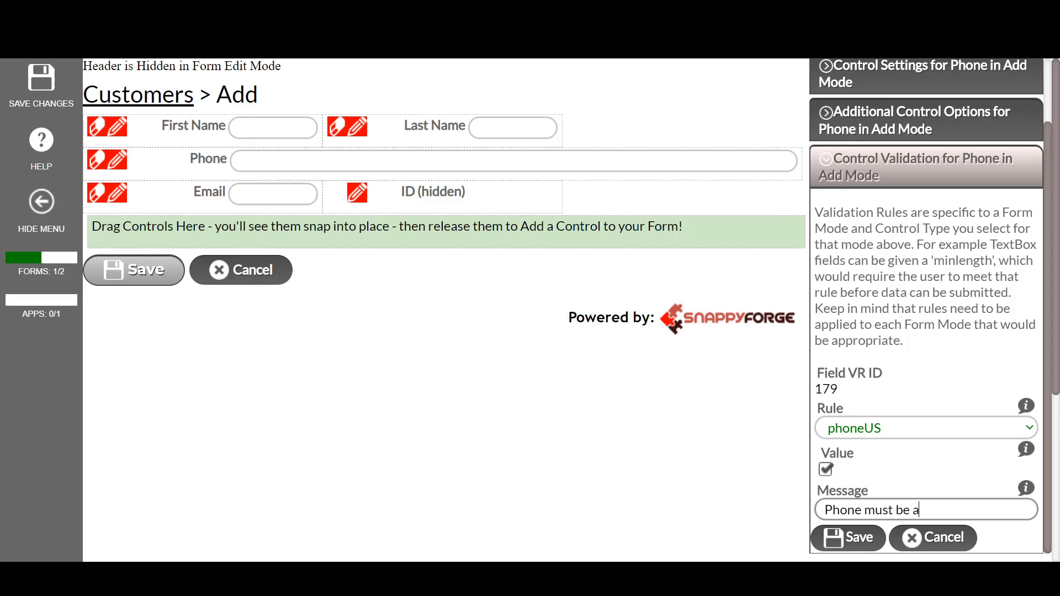
left_click(858, 541)
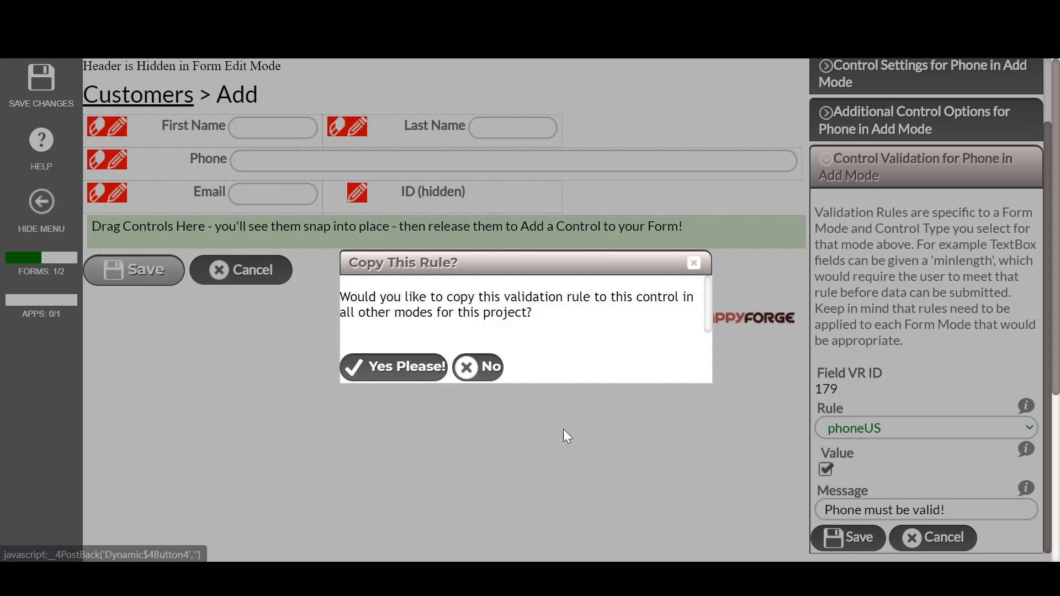
left_click(407, 363)
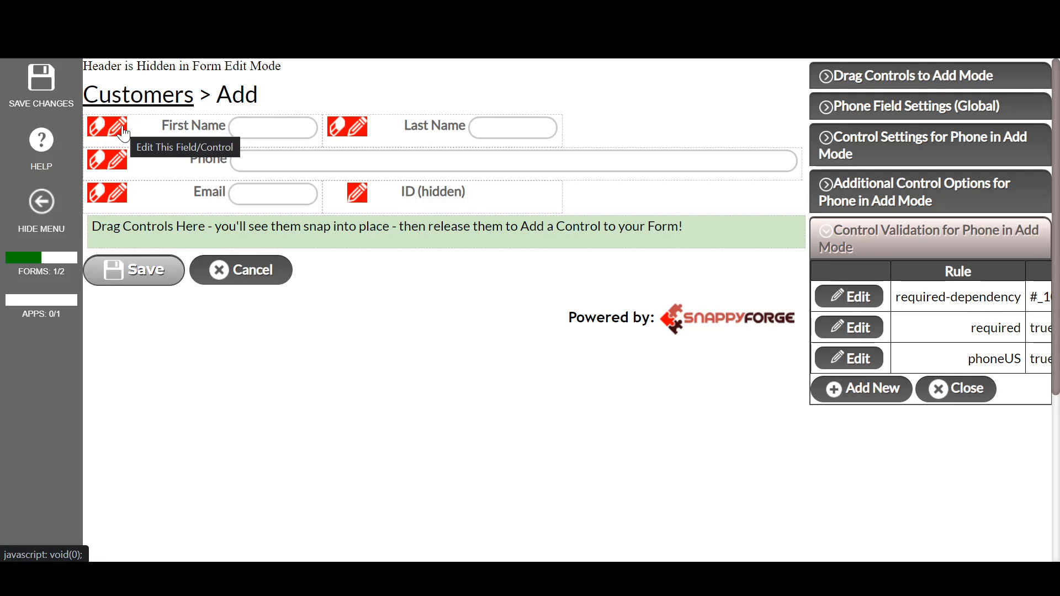
Save the control changes and open the Customers form settings.
left_click(41, 83)
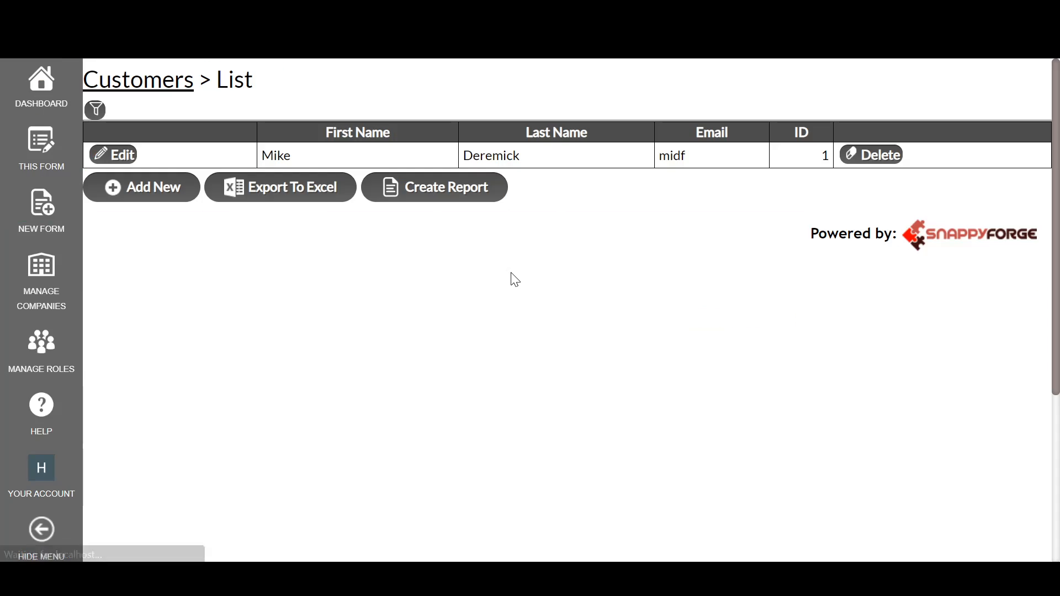
mouse_move(25, 141)
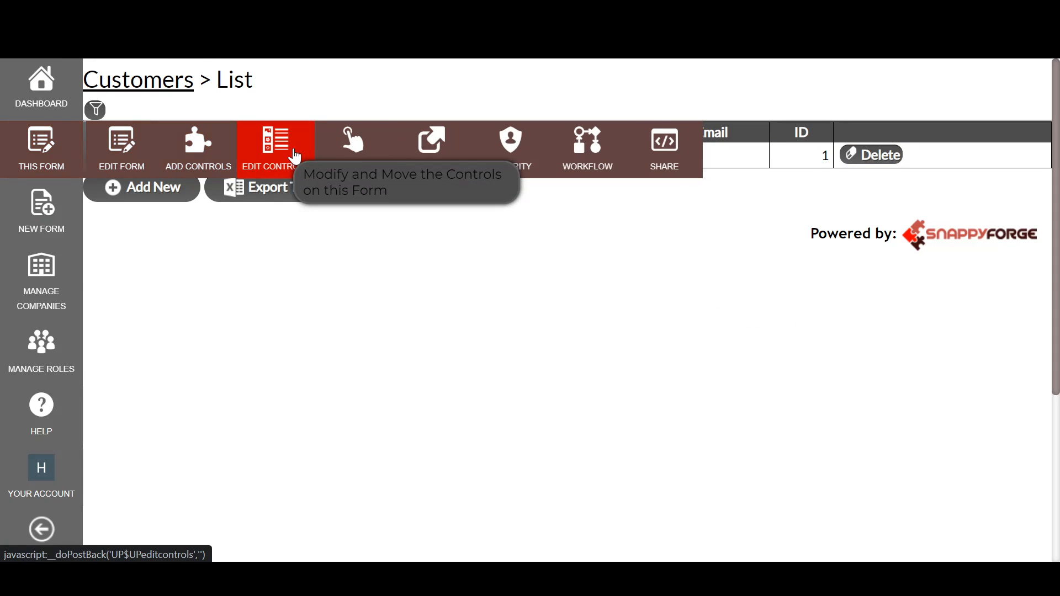
left_click(122, 149)
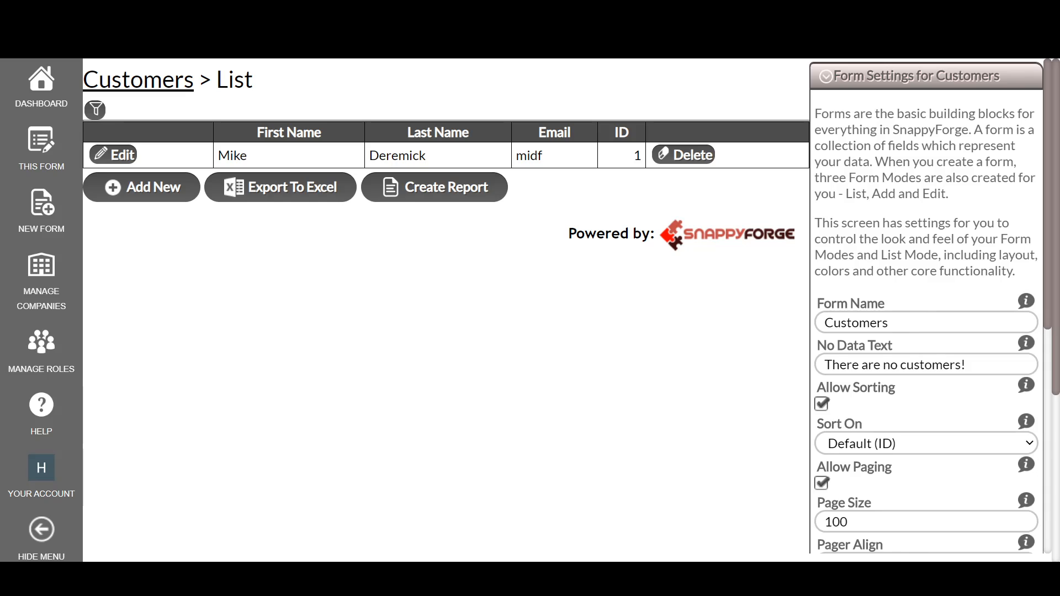
scroll(915, 433, "down", 2)
scroll(915, 433, "down", 1)
Set # Cols on Form to Two Columns and save the form settings.
left_click(905, 515)
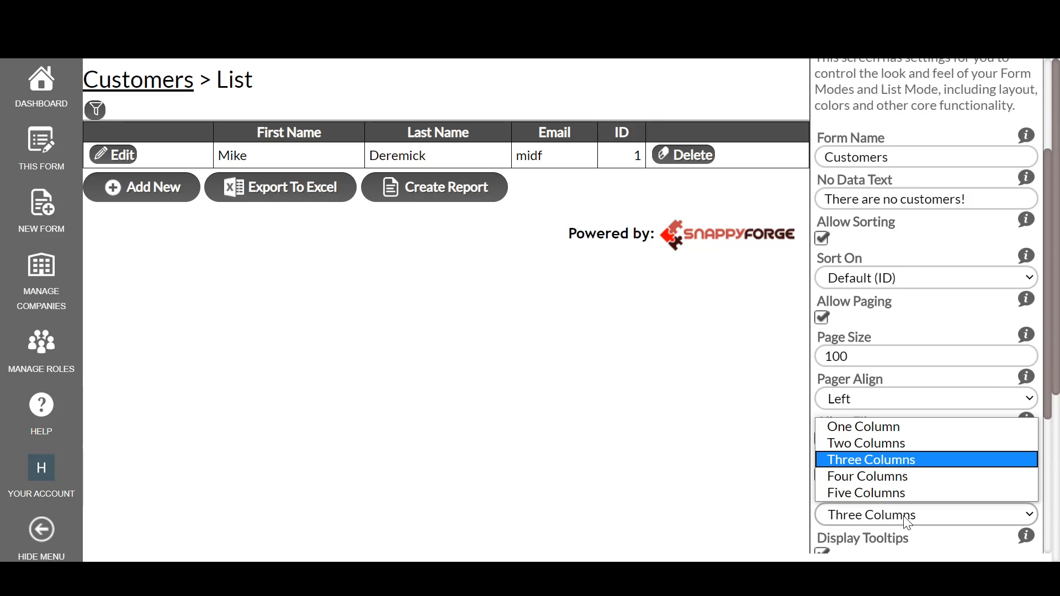
left_click(898, 444)
scroll(898, 444, "down", 1)
scroll(858, 482, "down", 5)
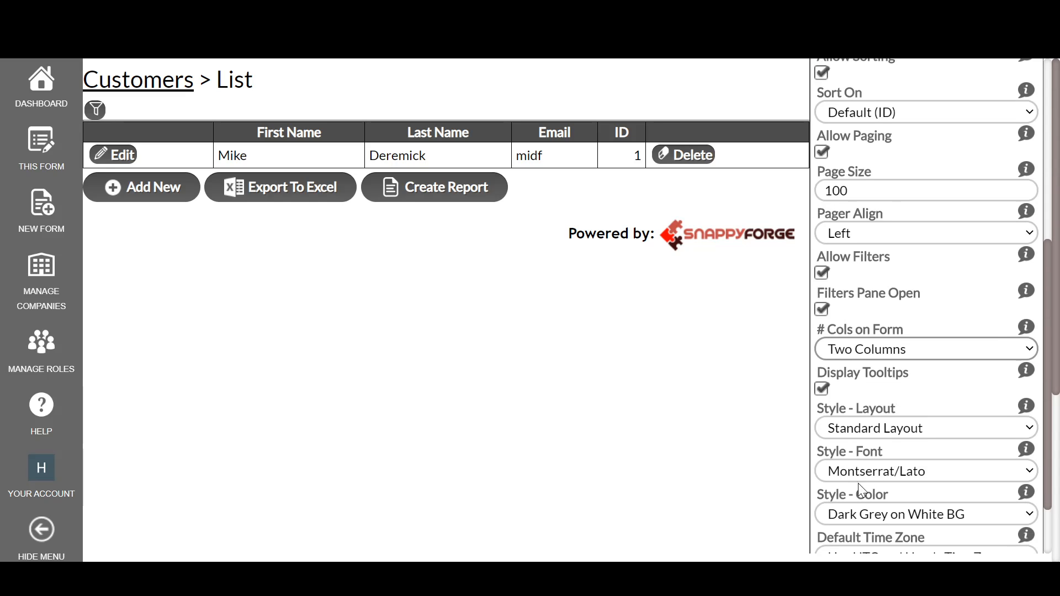
left_click(849, 506)
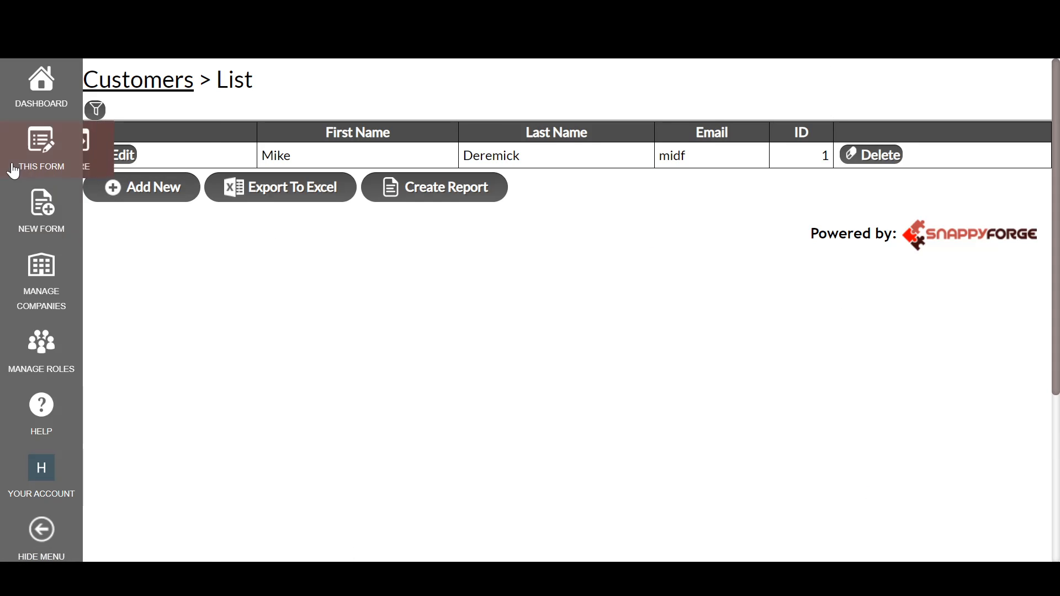
left_click(161, 205)
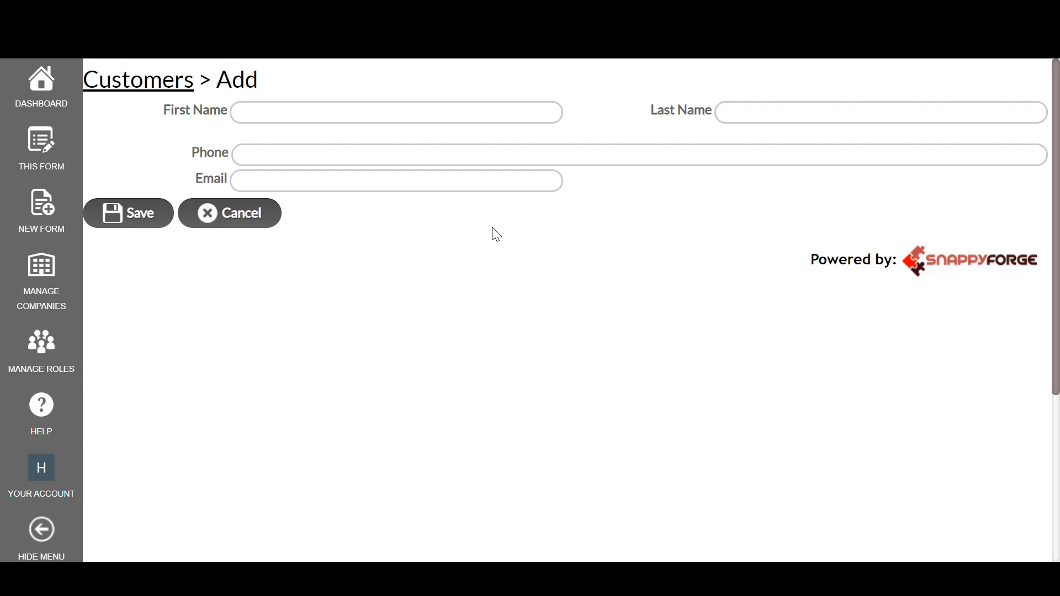
mouse_move(38, 146)
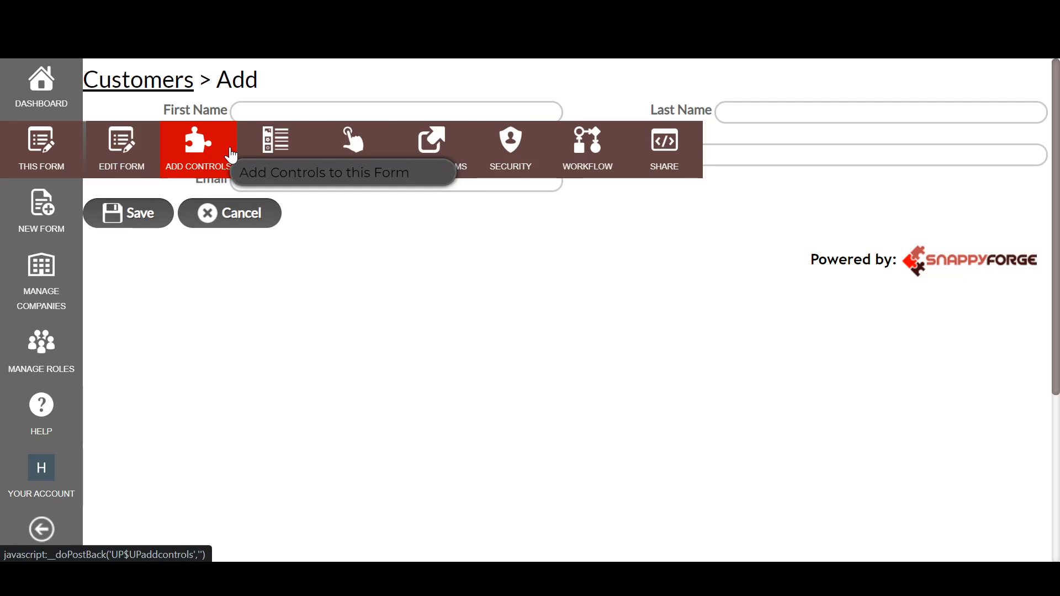
left_click(249, 229)
left_click(131, 161)
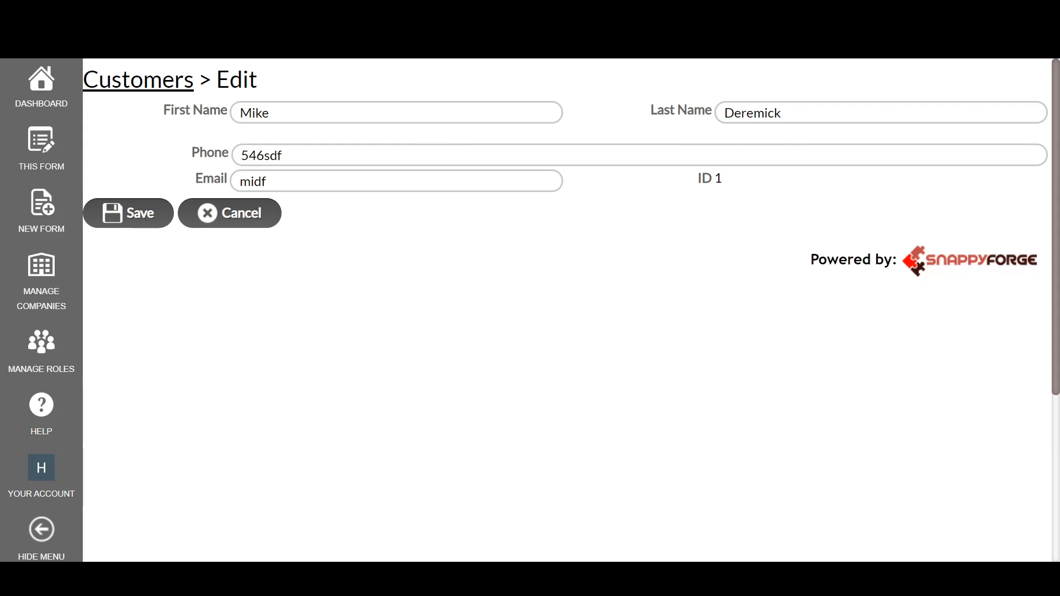
left_click(232, 228)
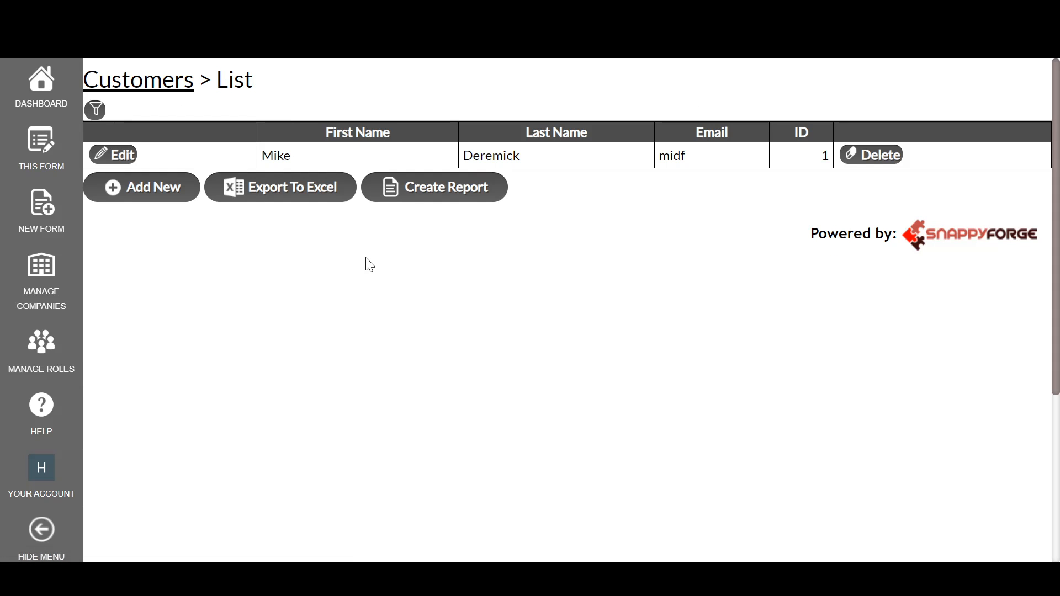